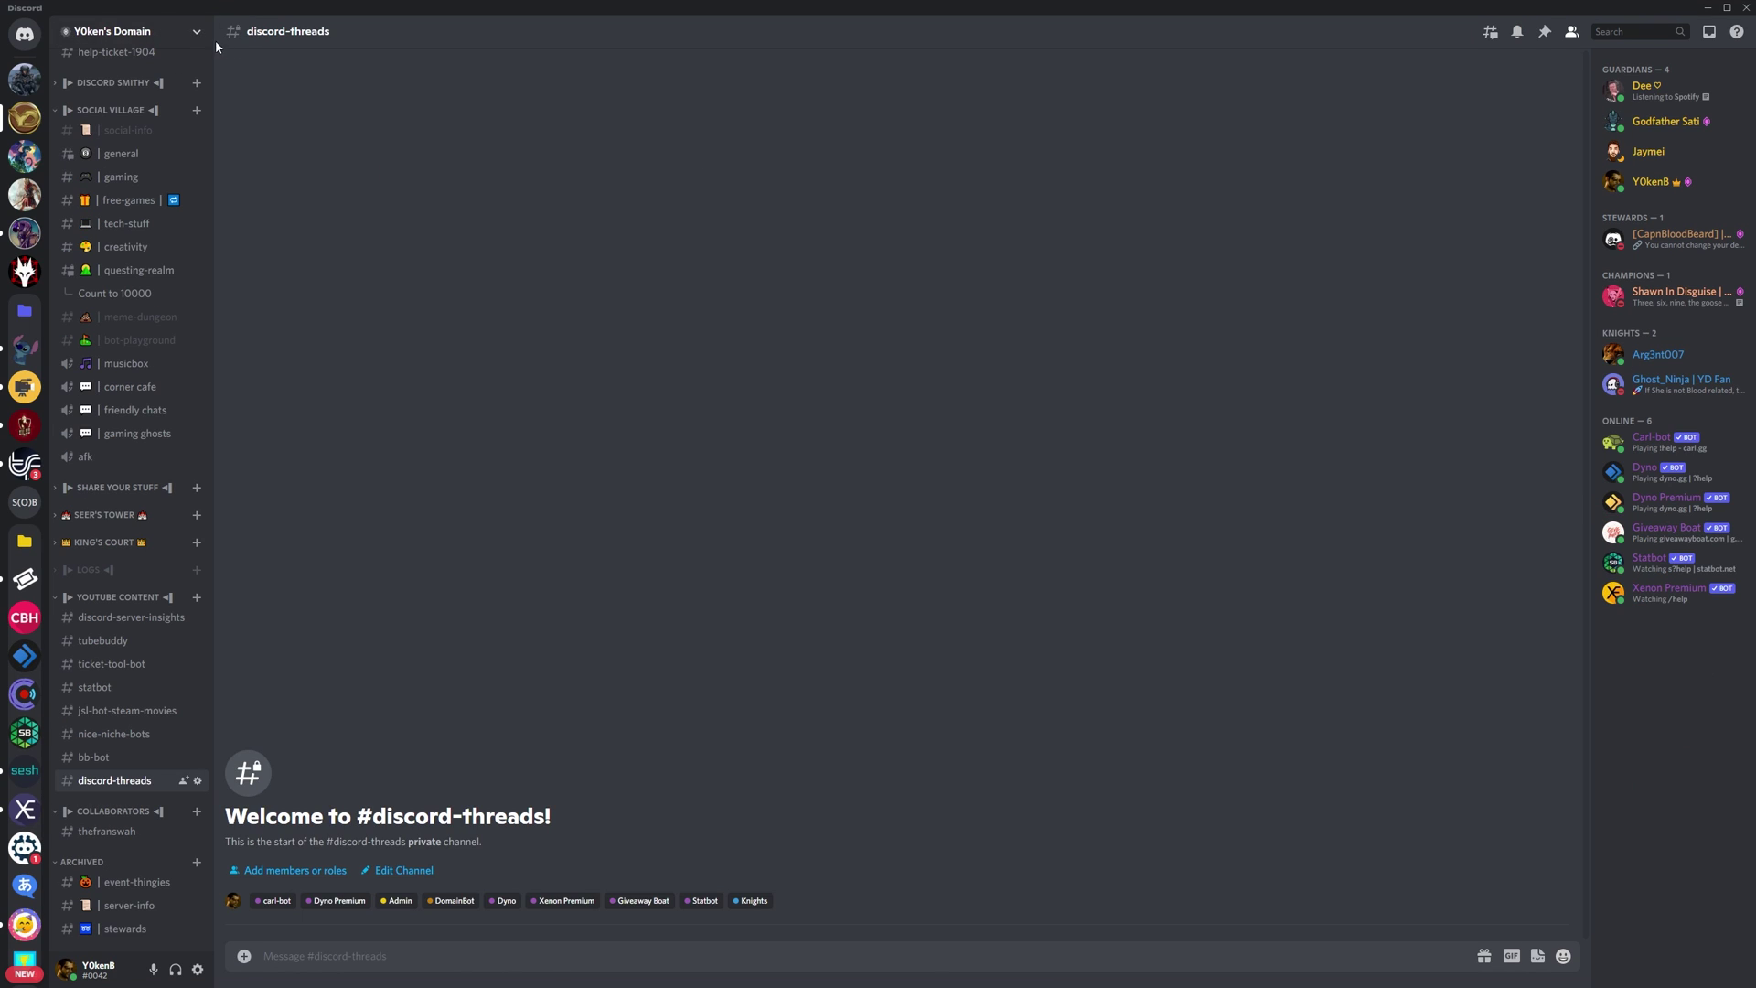
click(196, 33)
click(125, 121)
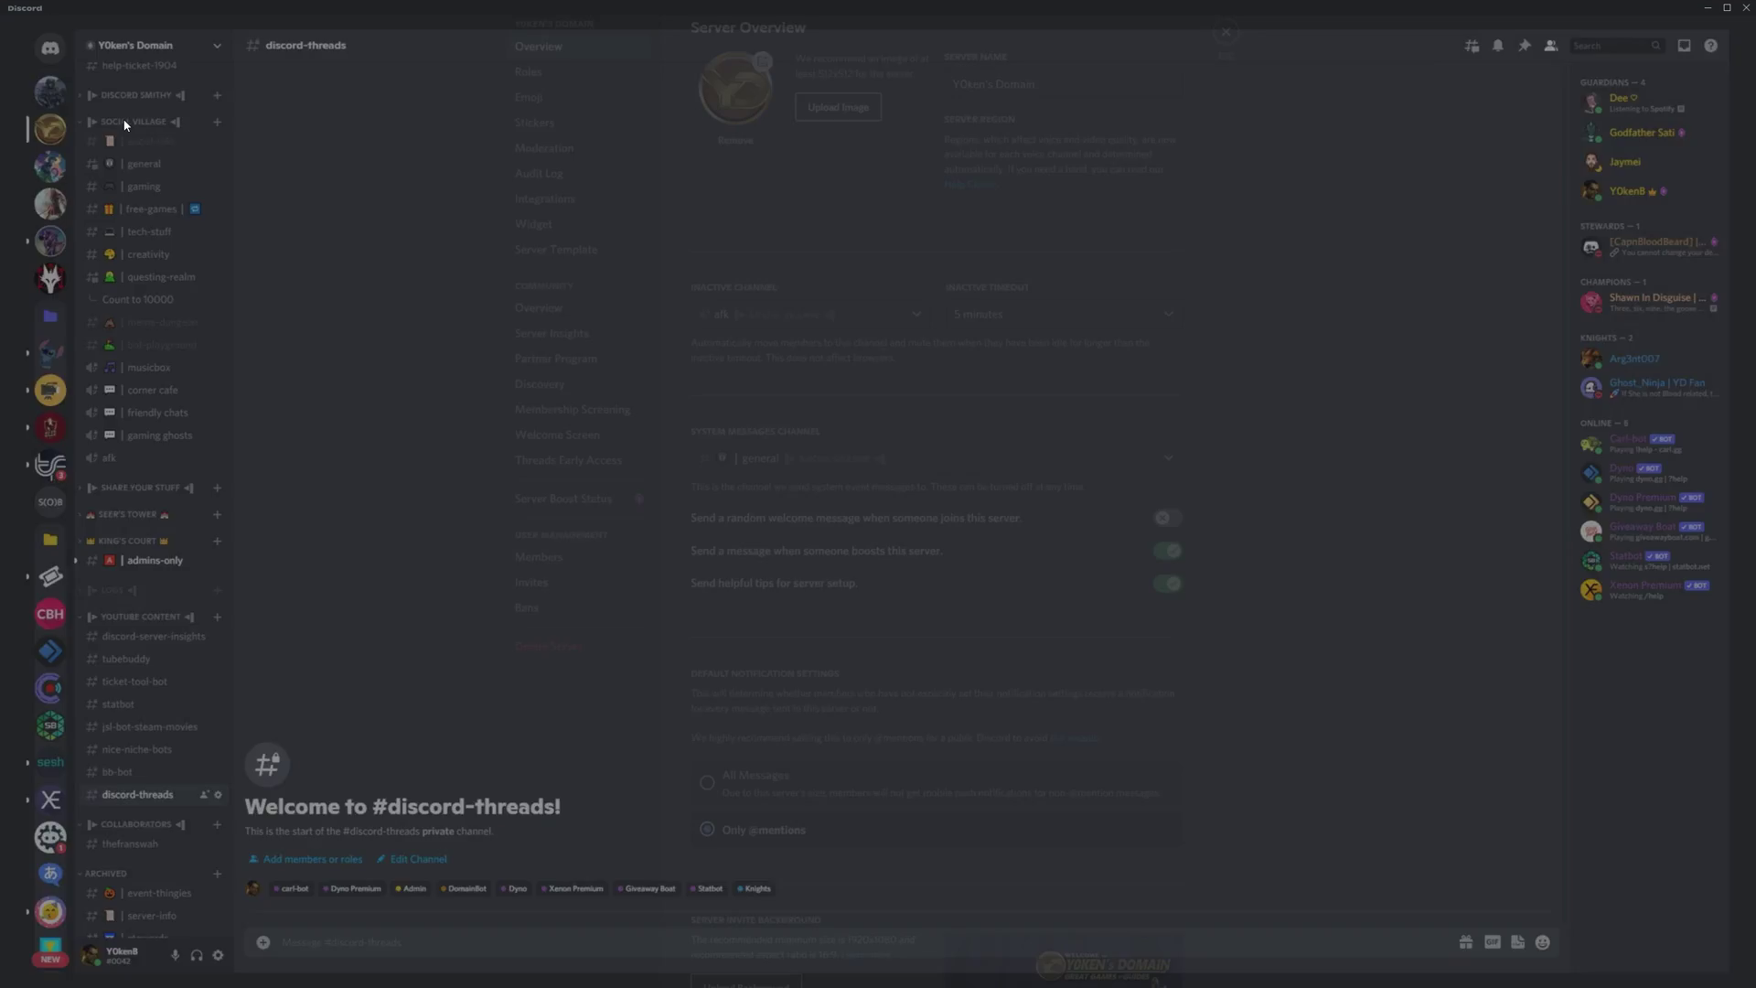
click(556, 106)
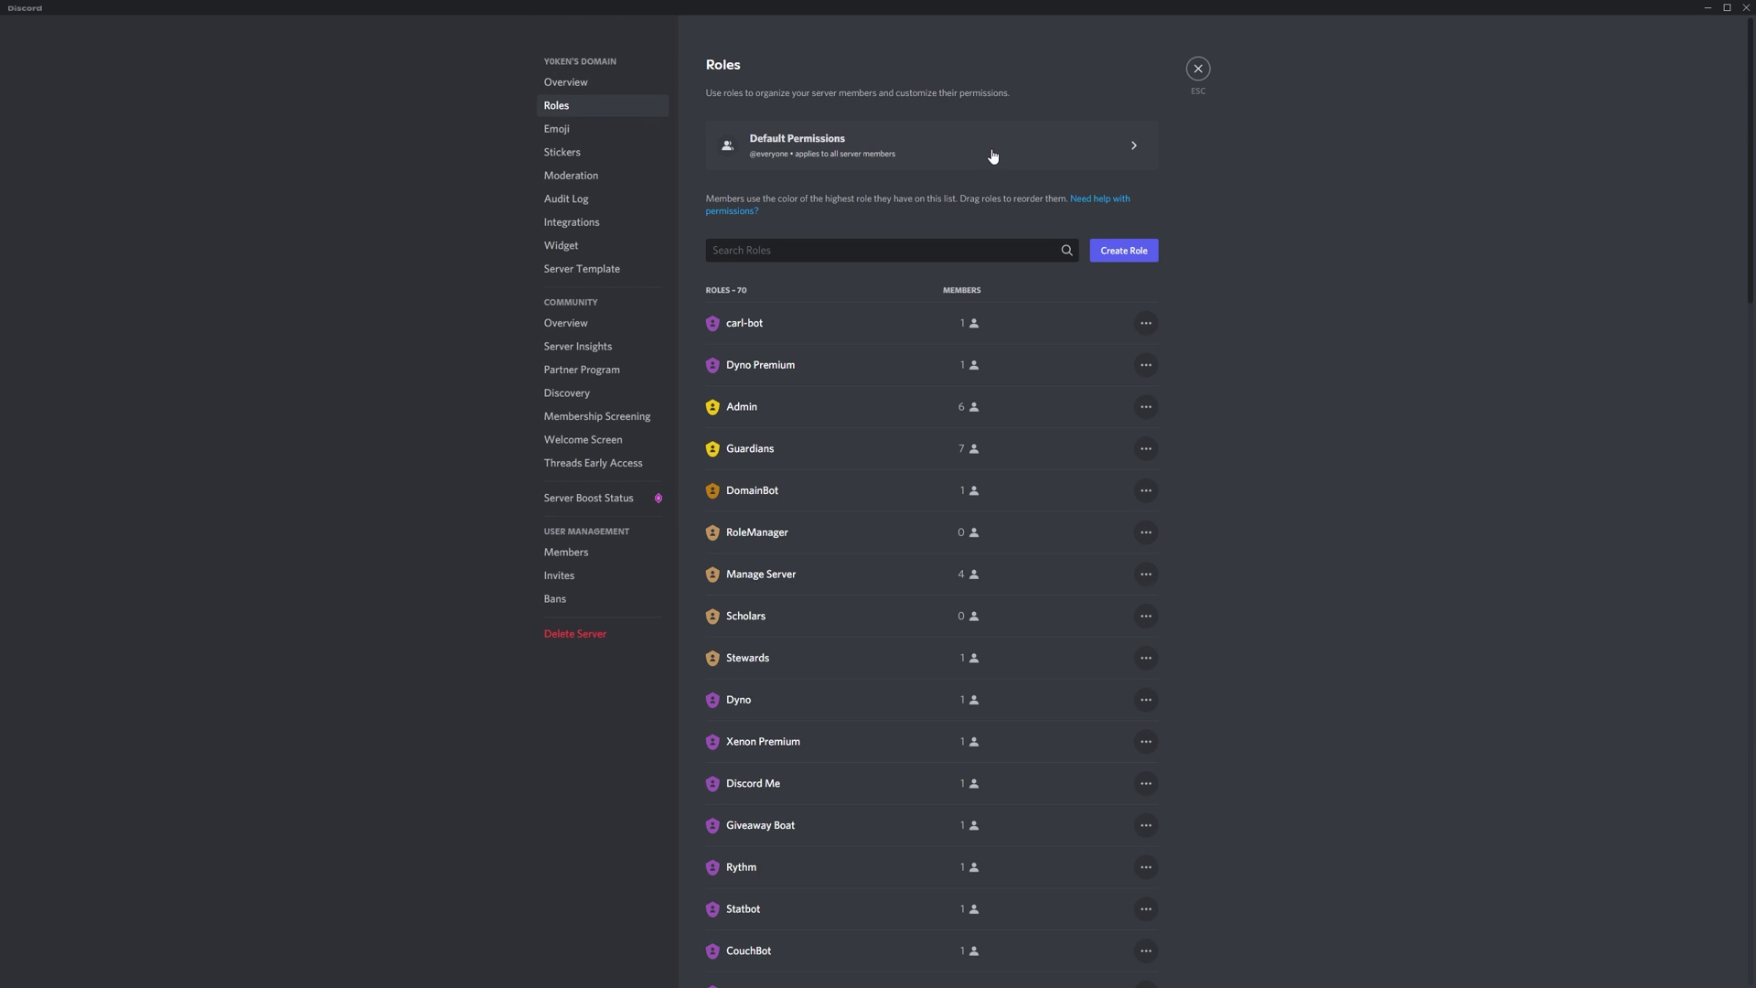
click(992, 155)
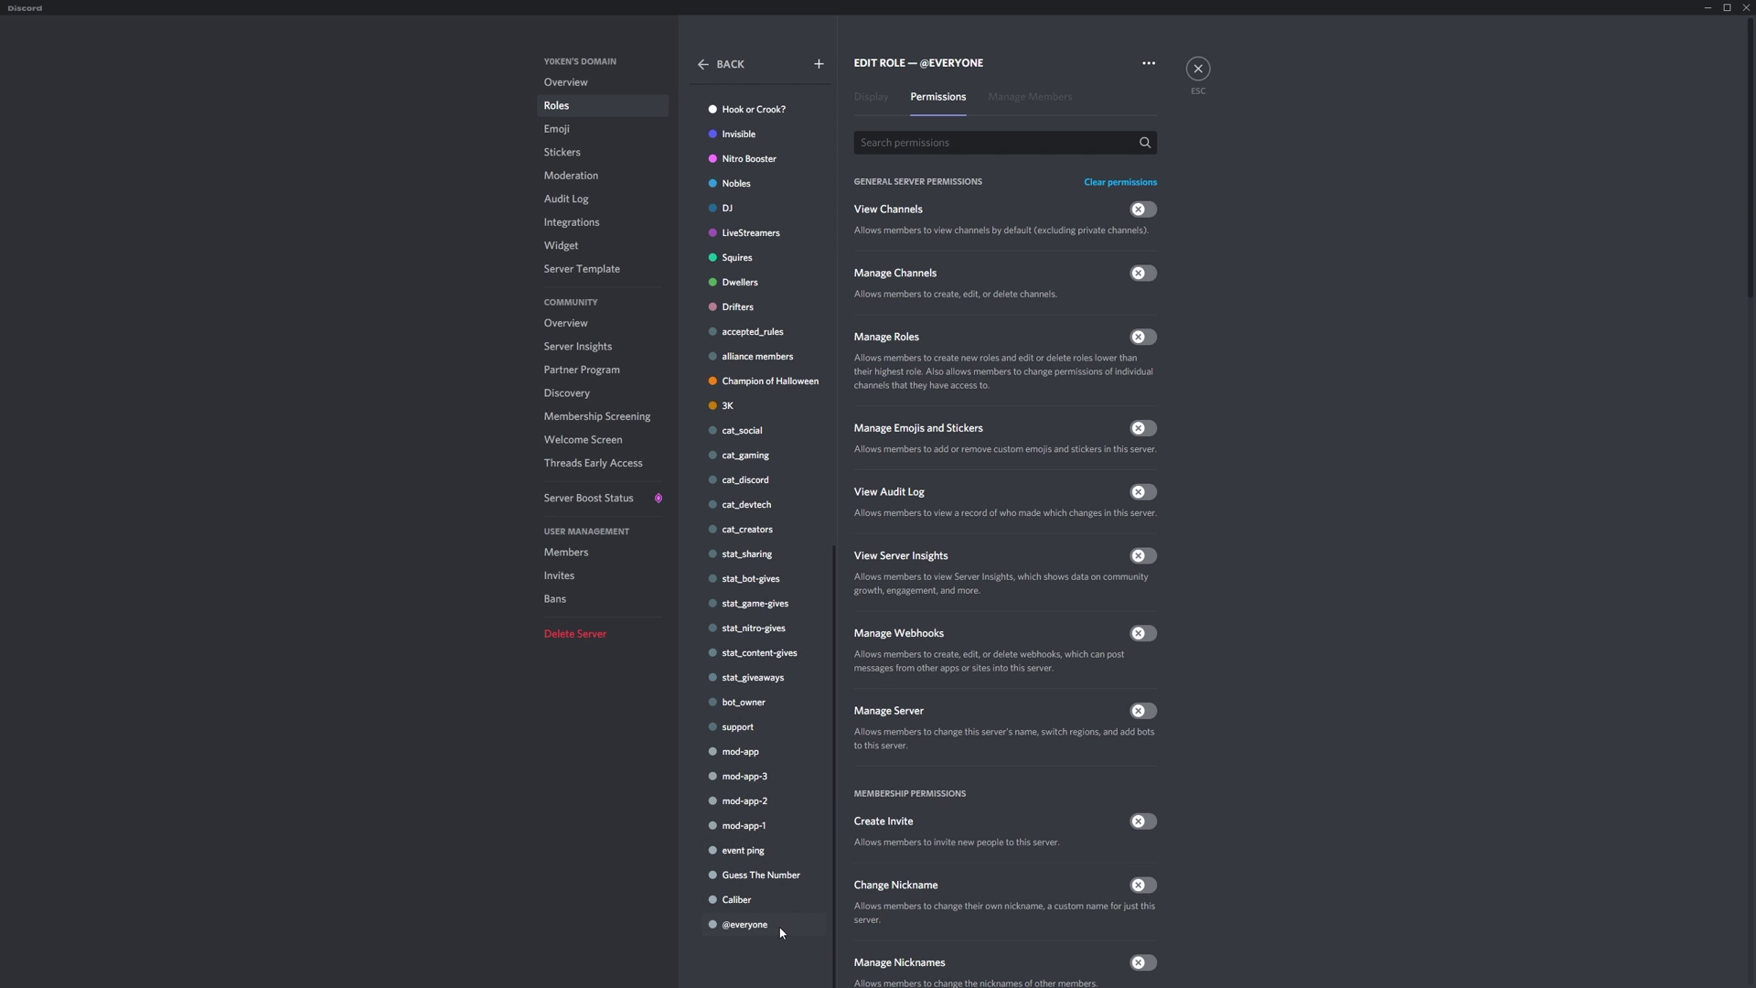
scroll(1275, 702, down, 9)
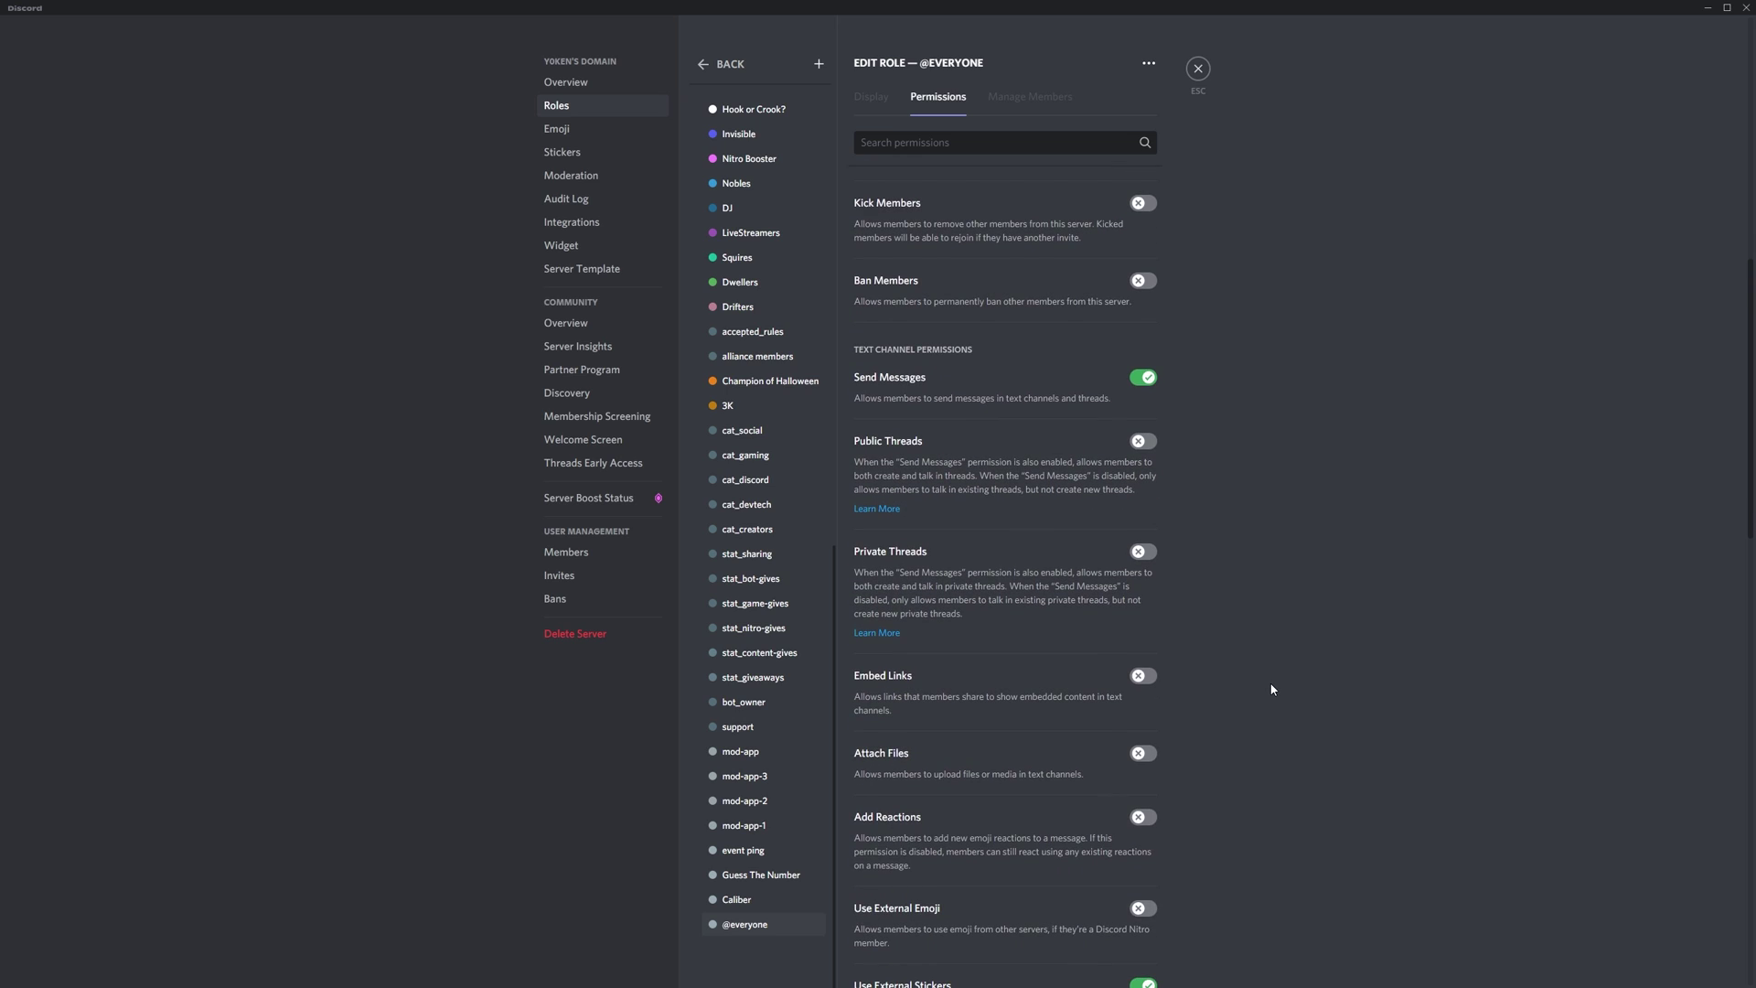
click(1150, 443)
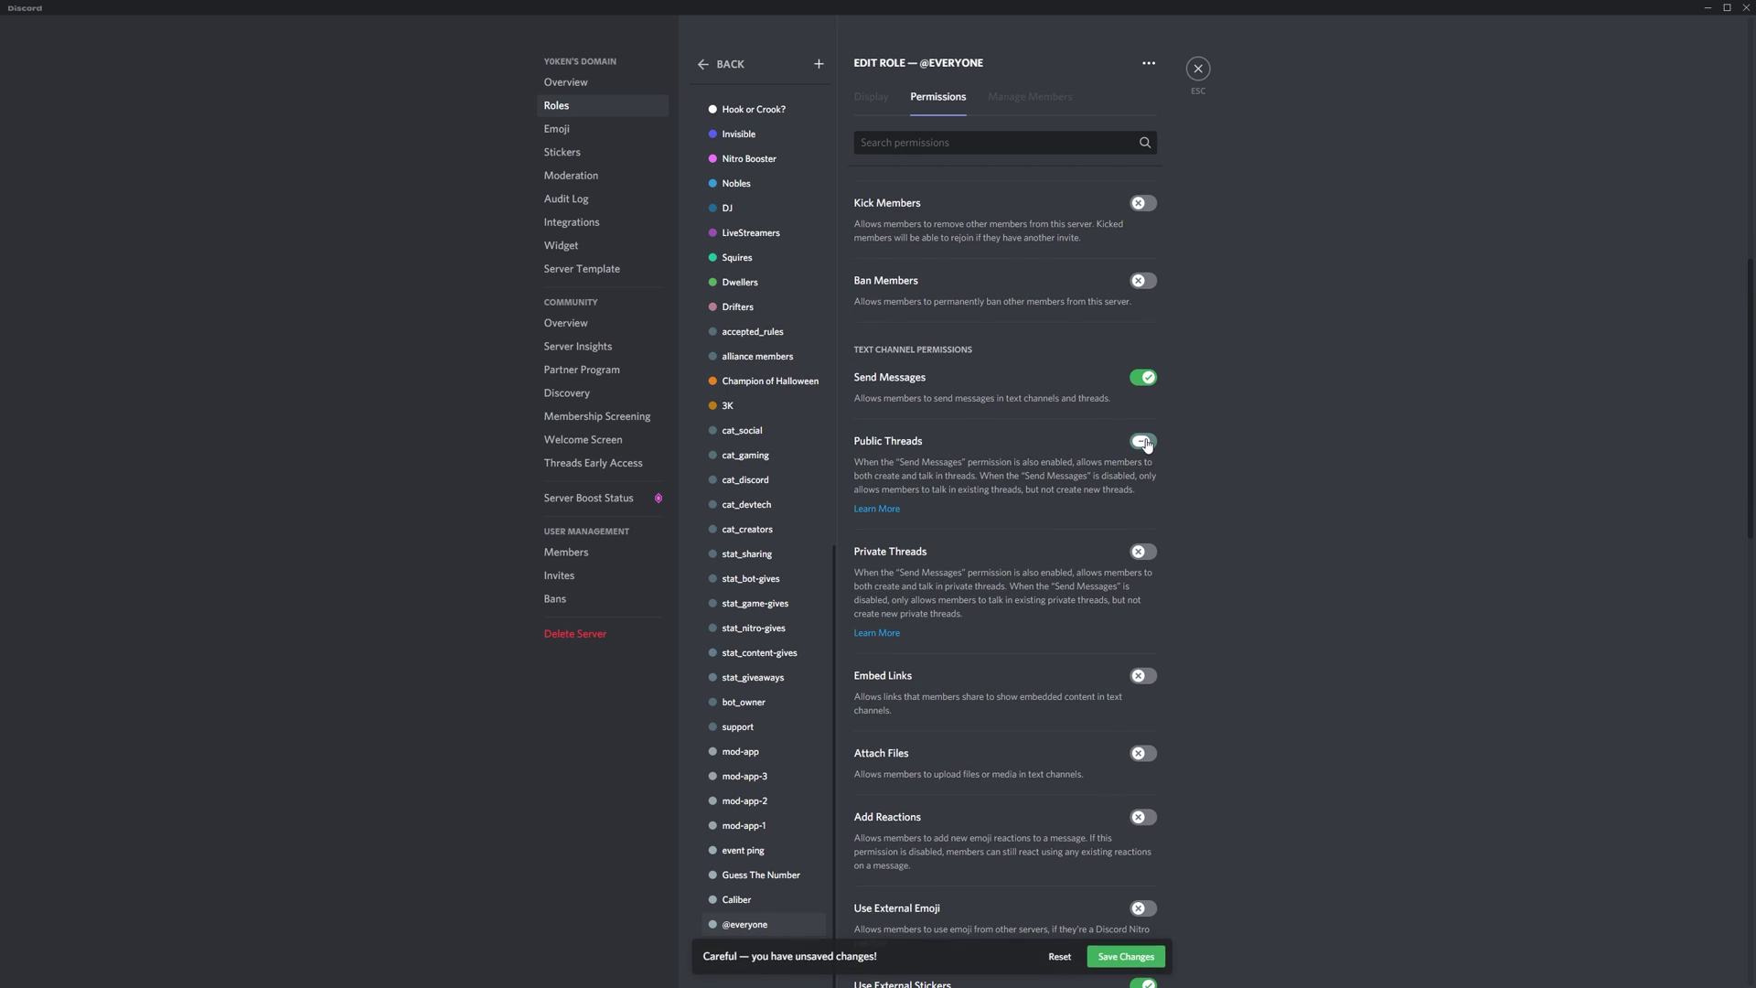
click(1150, 444)
click(1143, 554)
click(1147, 554)
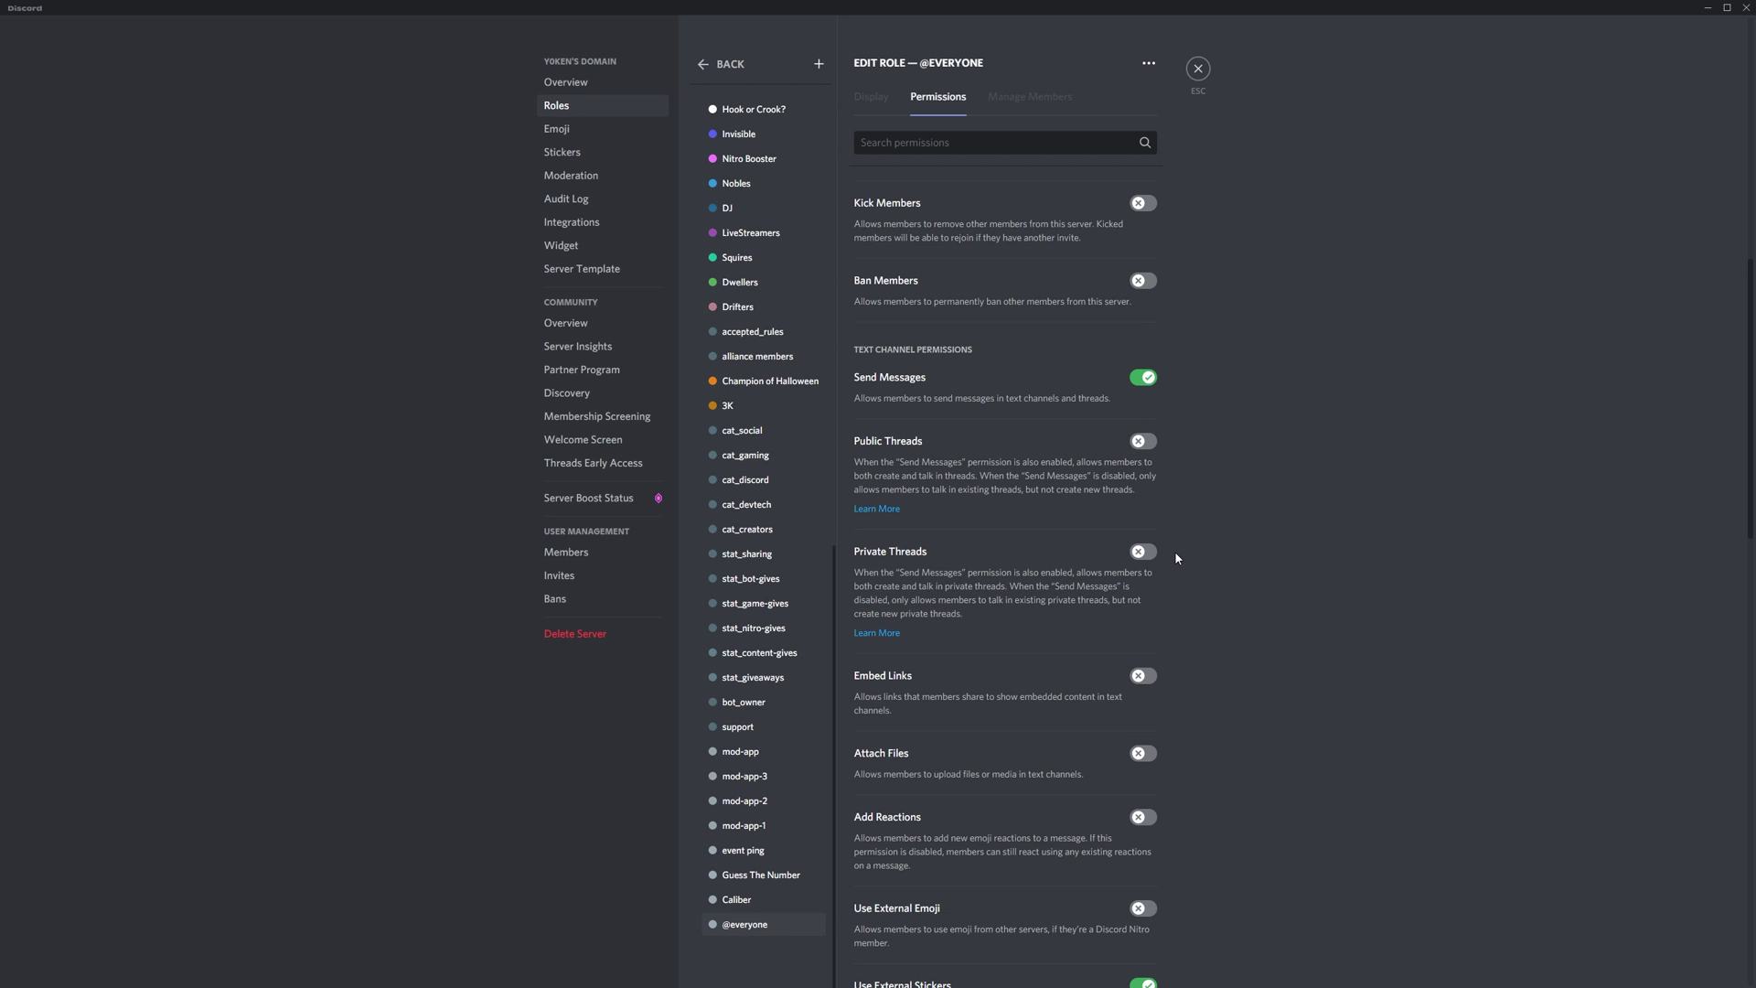
scroll(1174, 551, down, 4)
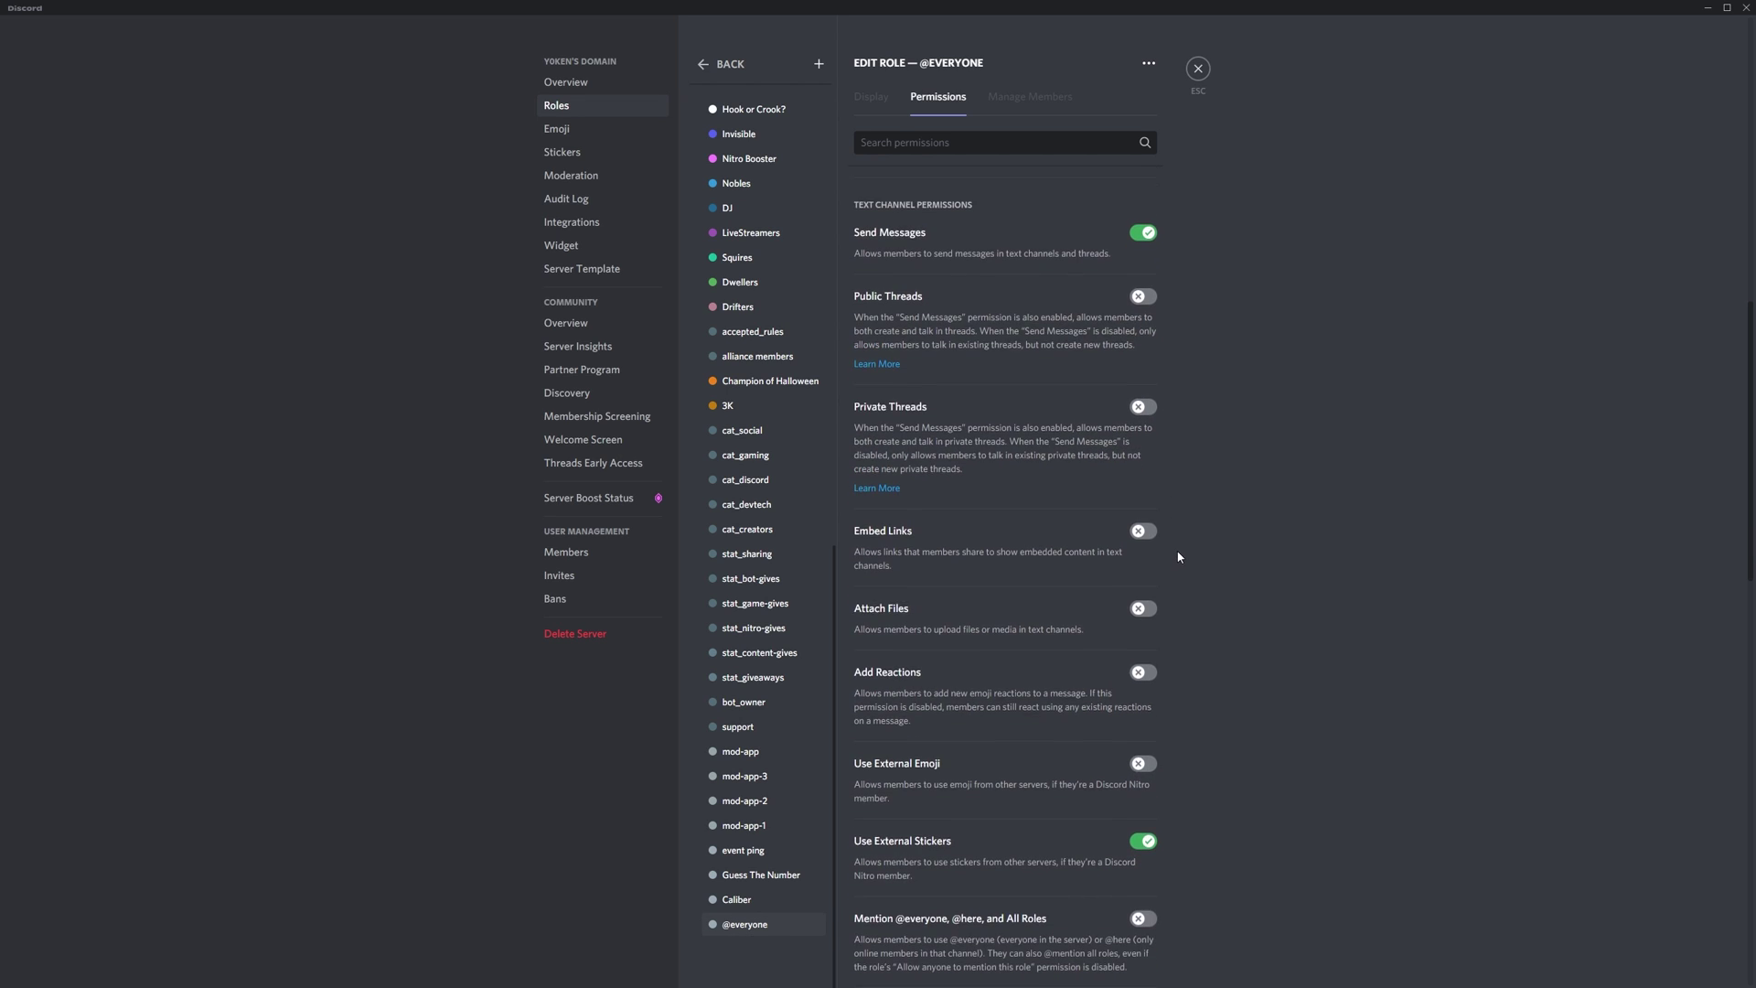
scroll(1183, 548, down, 5)
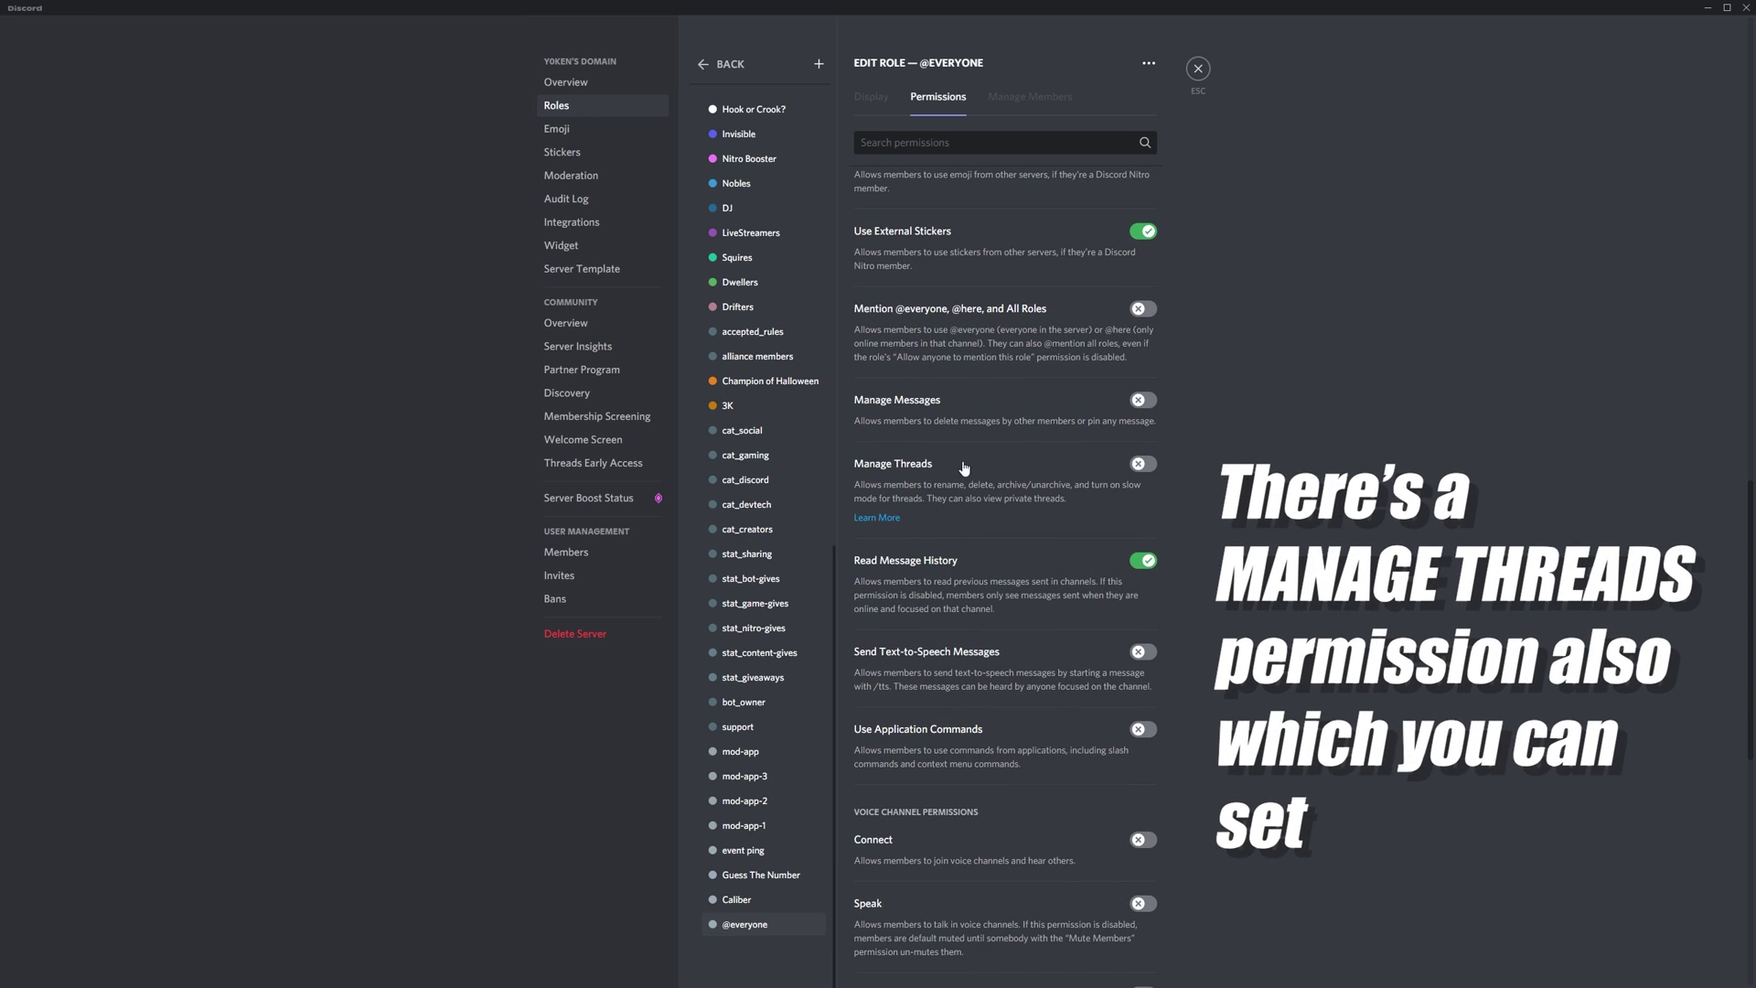
click(1149, 468)
click(1149, 468)
- Check the Public Threads and Private Threads permissions of the Drifters, Dwellers, Squires and Nobles roles
scroll(1194, 485, up, 4)
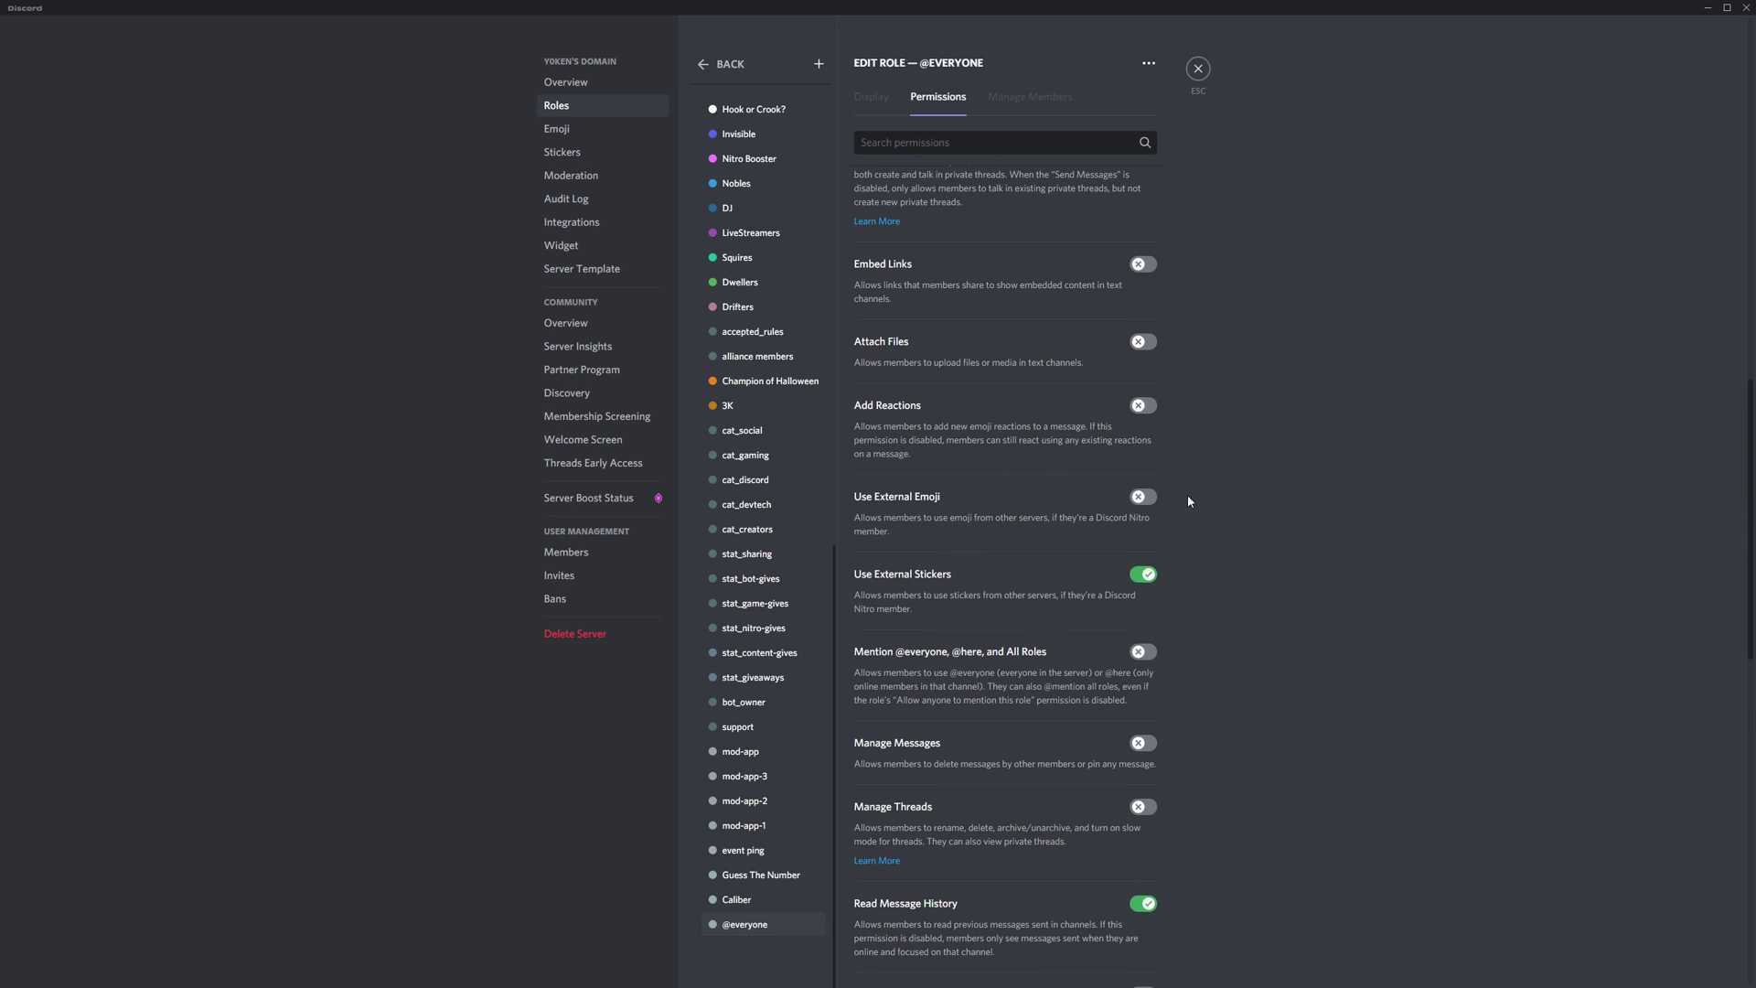
scroll(1194, 499, up, 2)
scroll(1201, 496, up, 3)
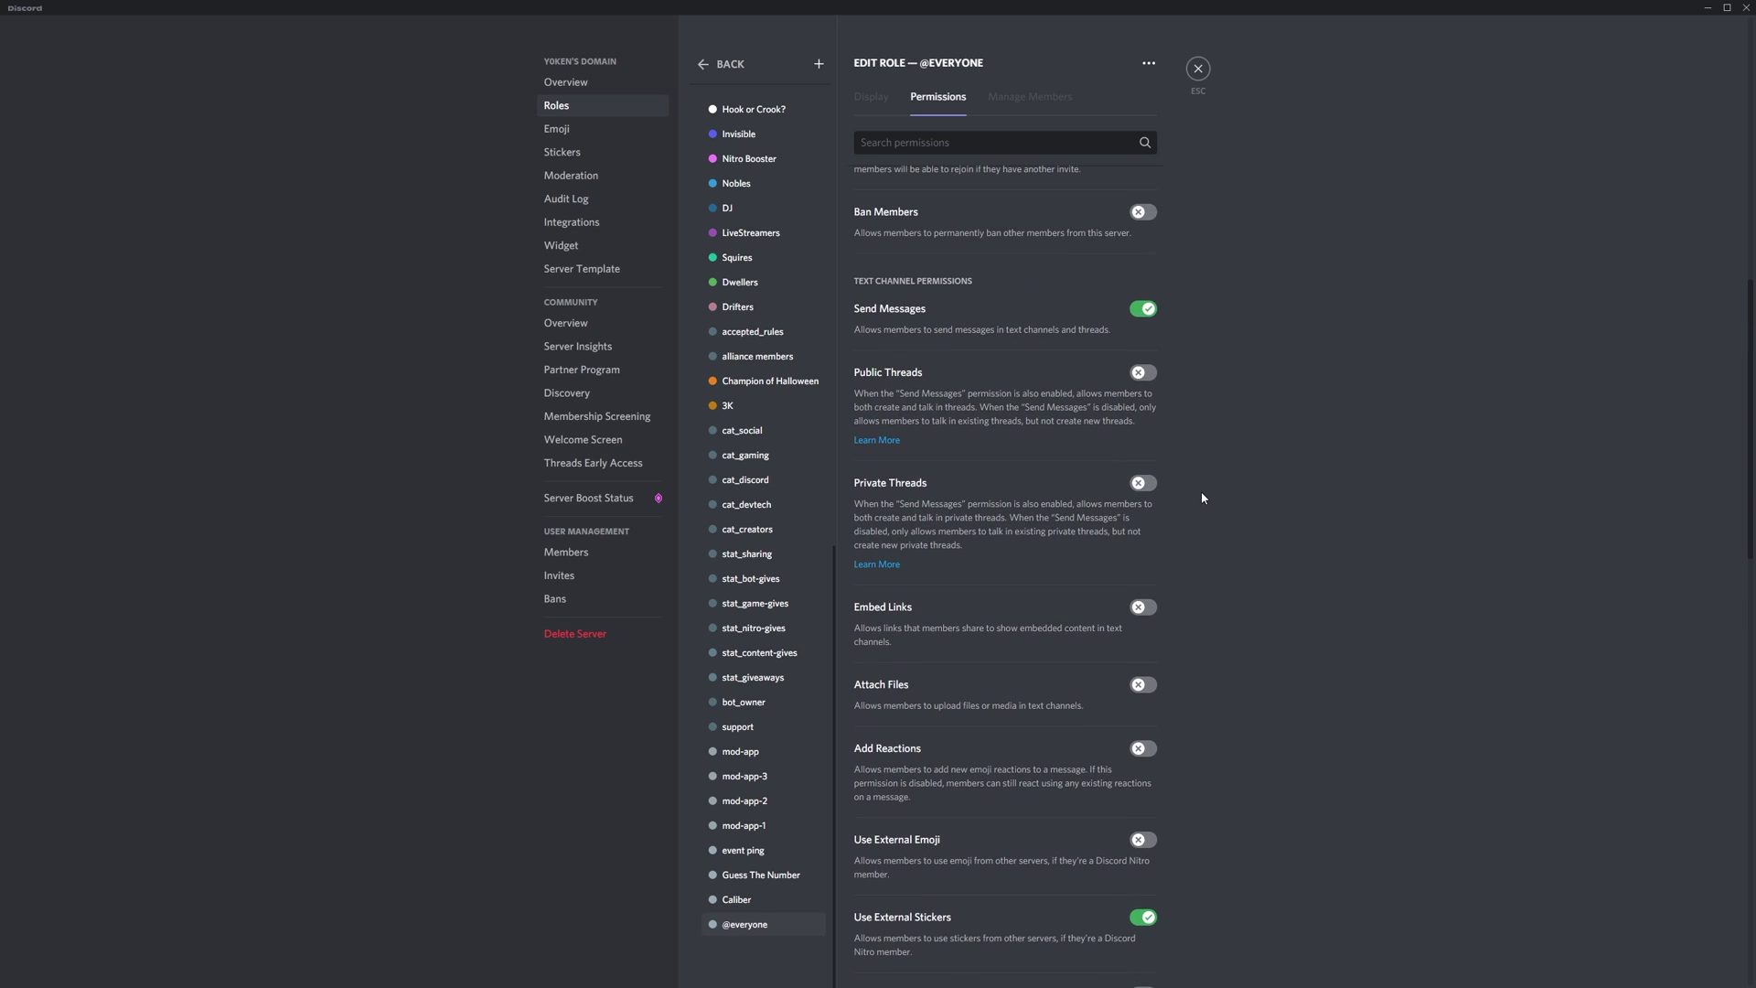
click(766, 315)
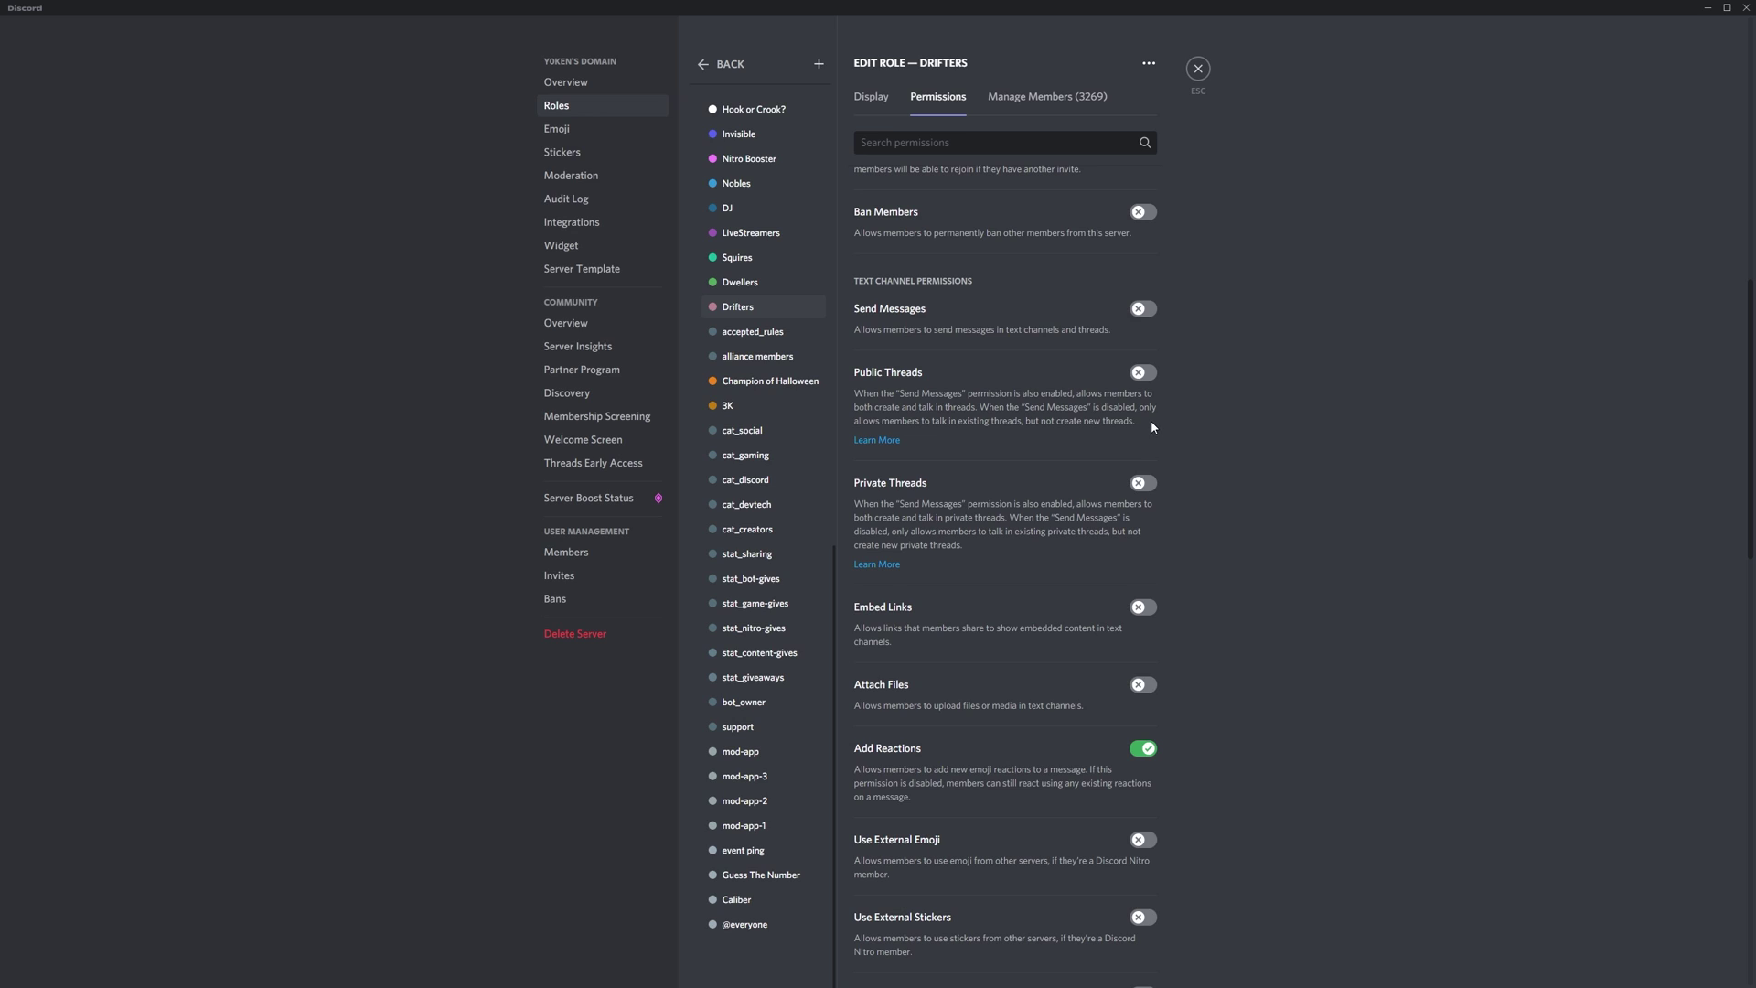
click(737, 286)
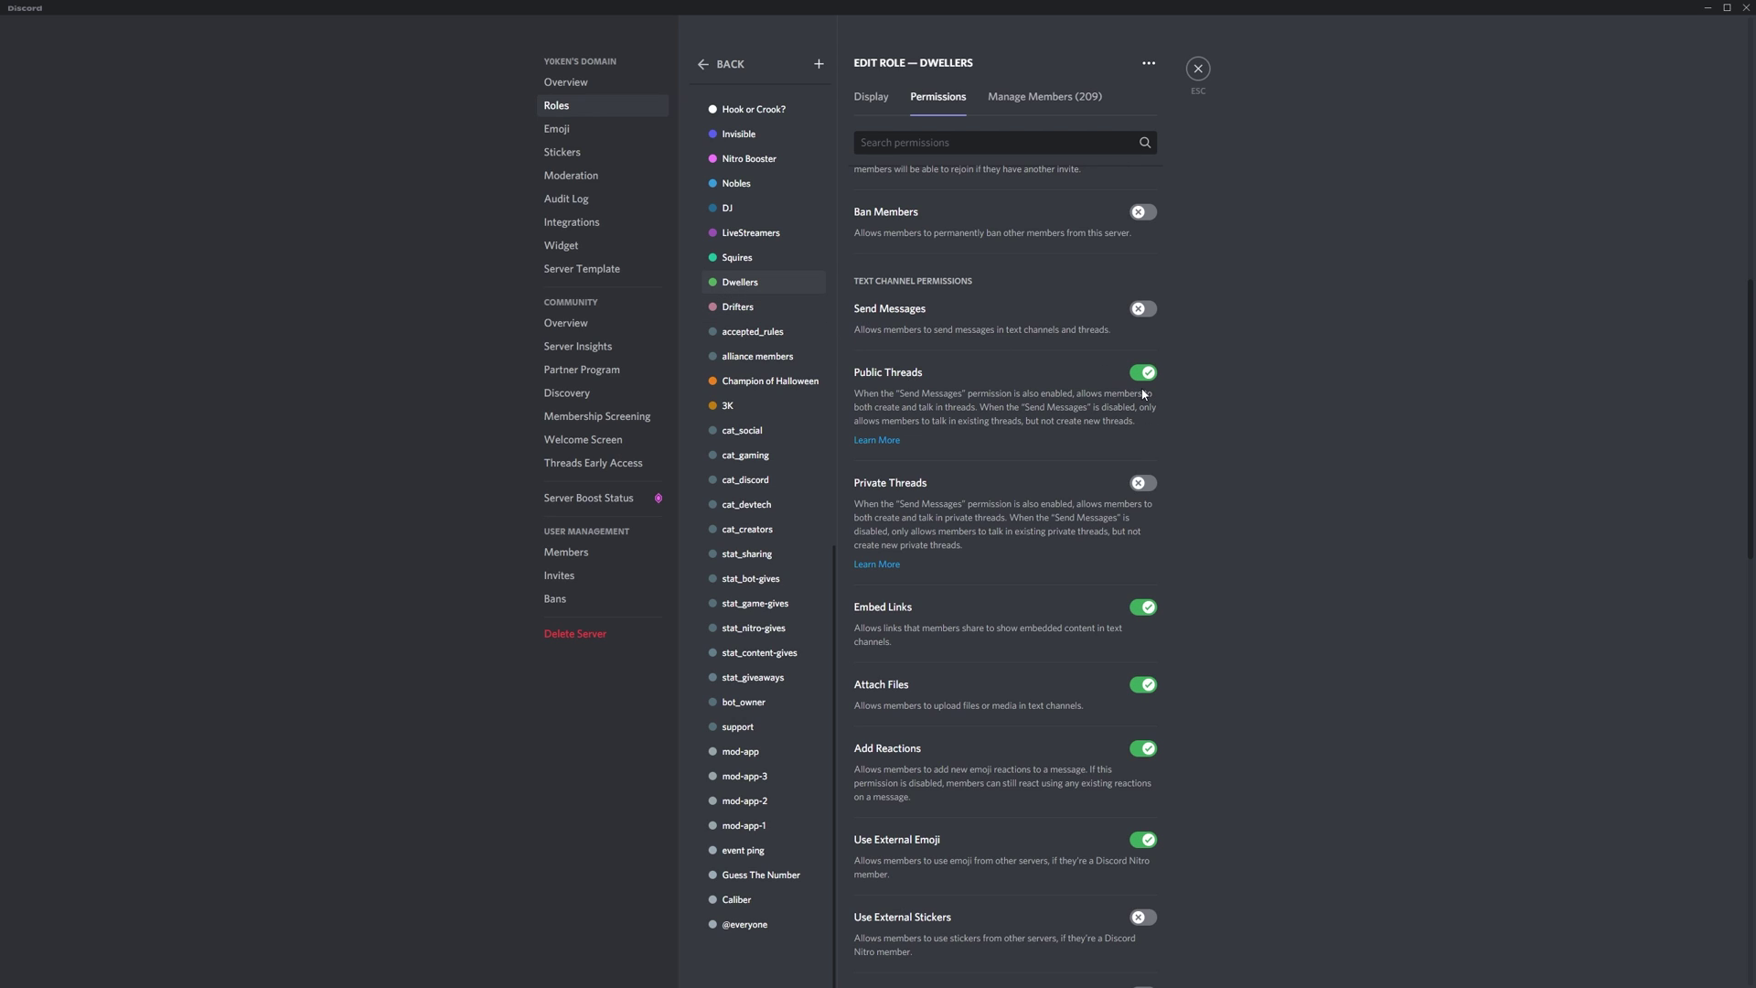
click(775, 267)
click(757, 187)
- Turn the Public Threads permission of the Nobles role off and back on
scroll(773, 325, up, 4)
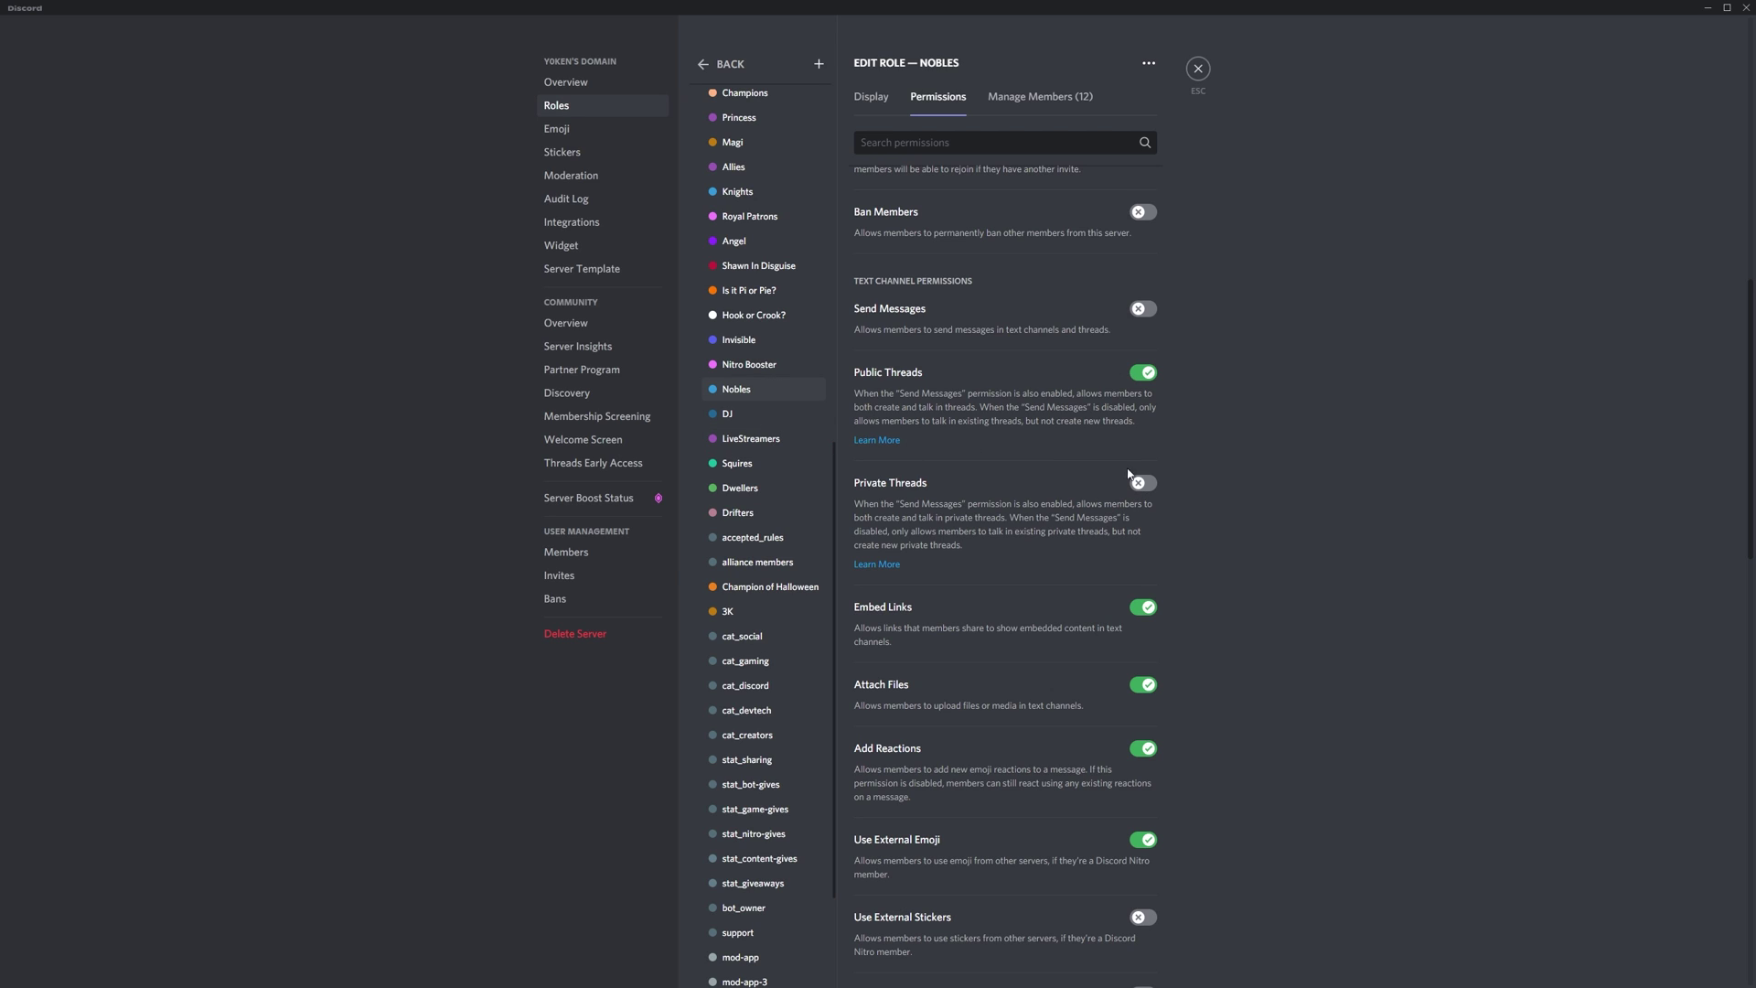
click(1145, 375)
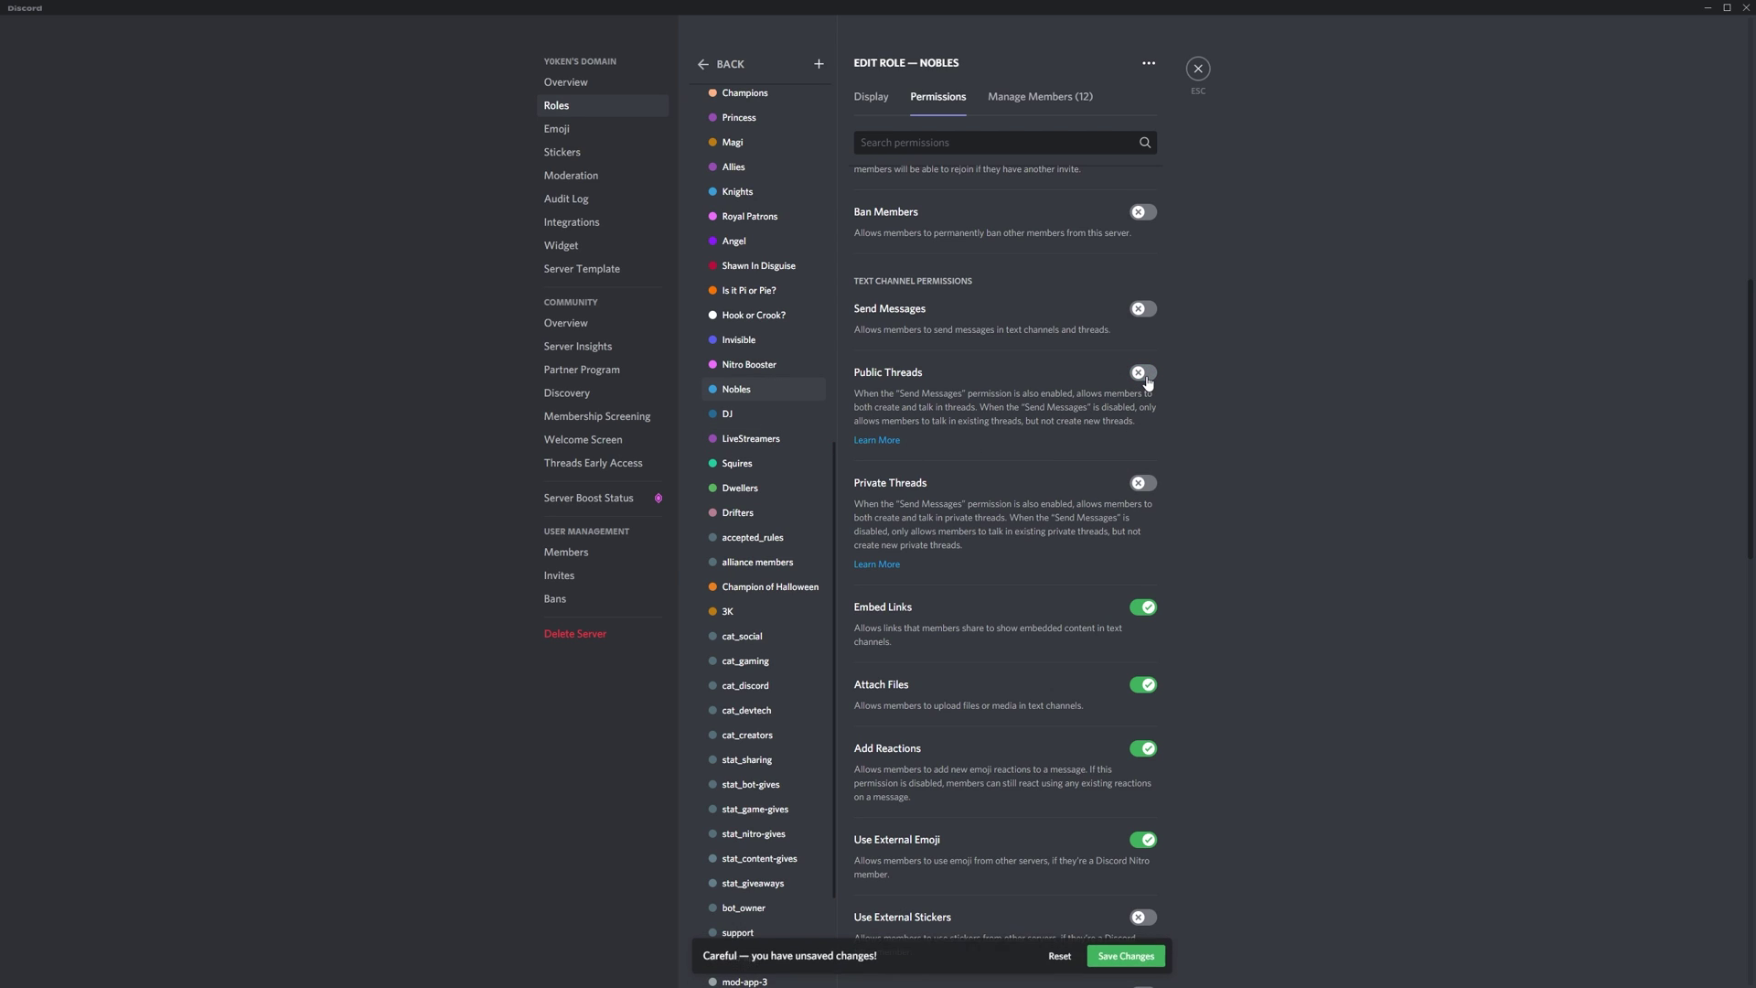
click(1148, 382)
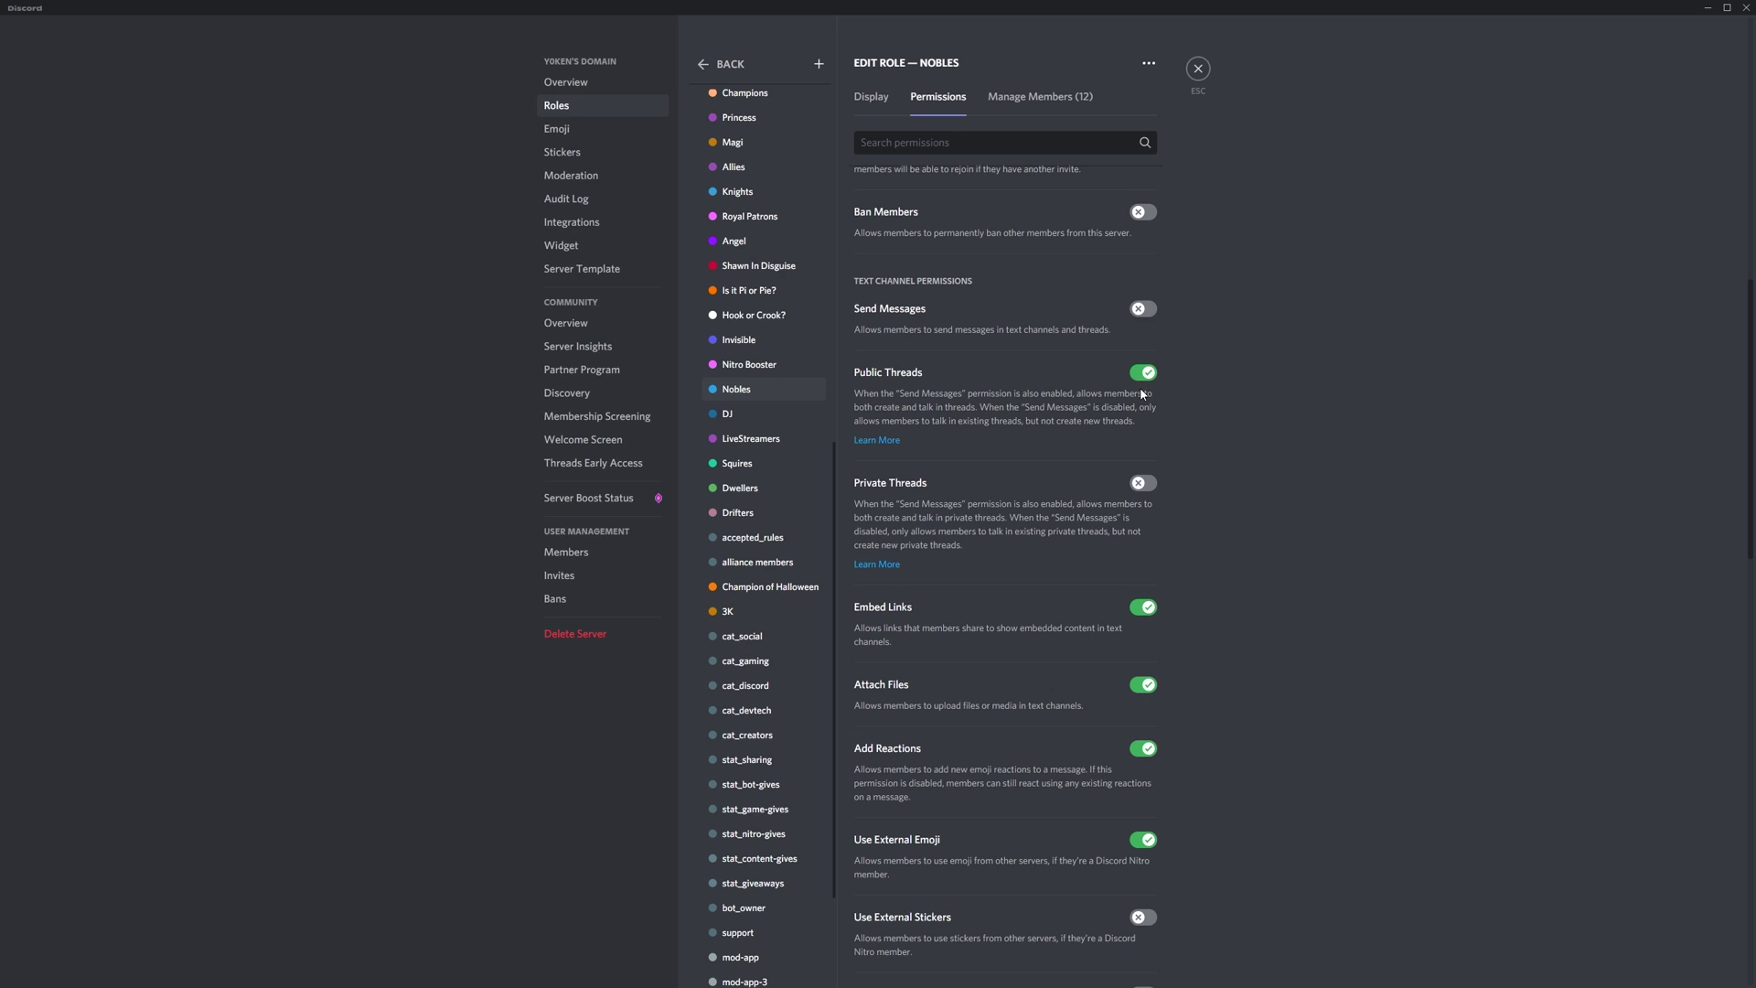
- Check the Nitro Booster role's thread permissions, and toggle Private Threads off and back on for the Royal Patrons role
click(786, 370)
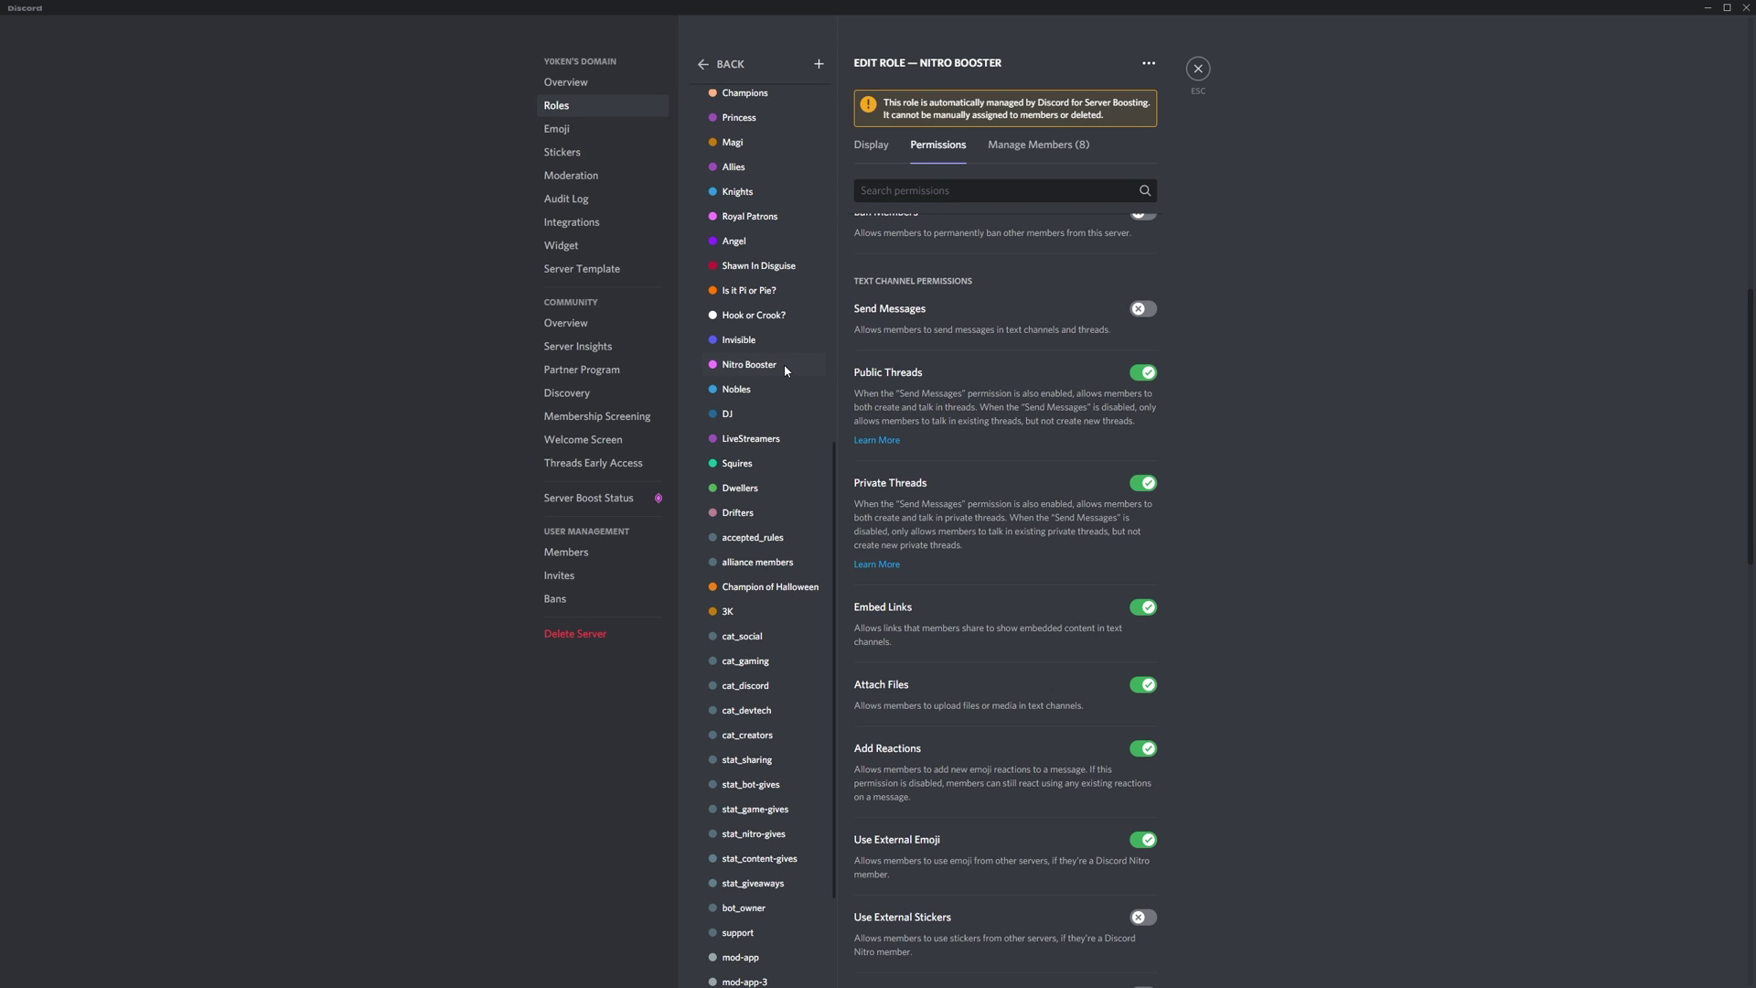
click(778, 218)
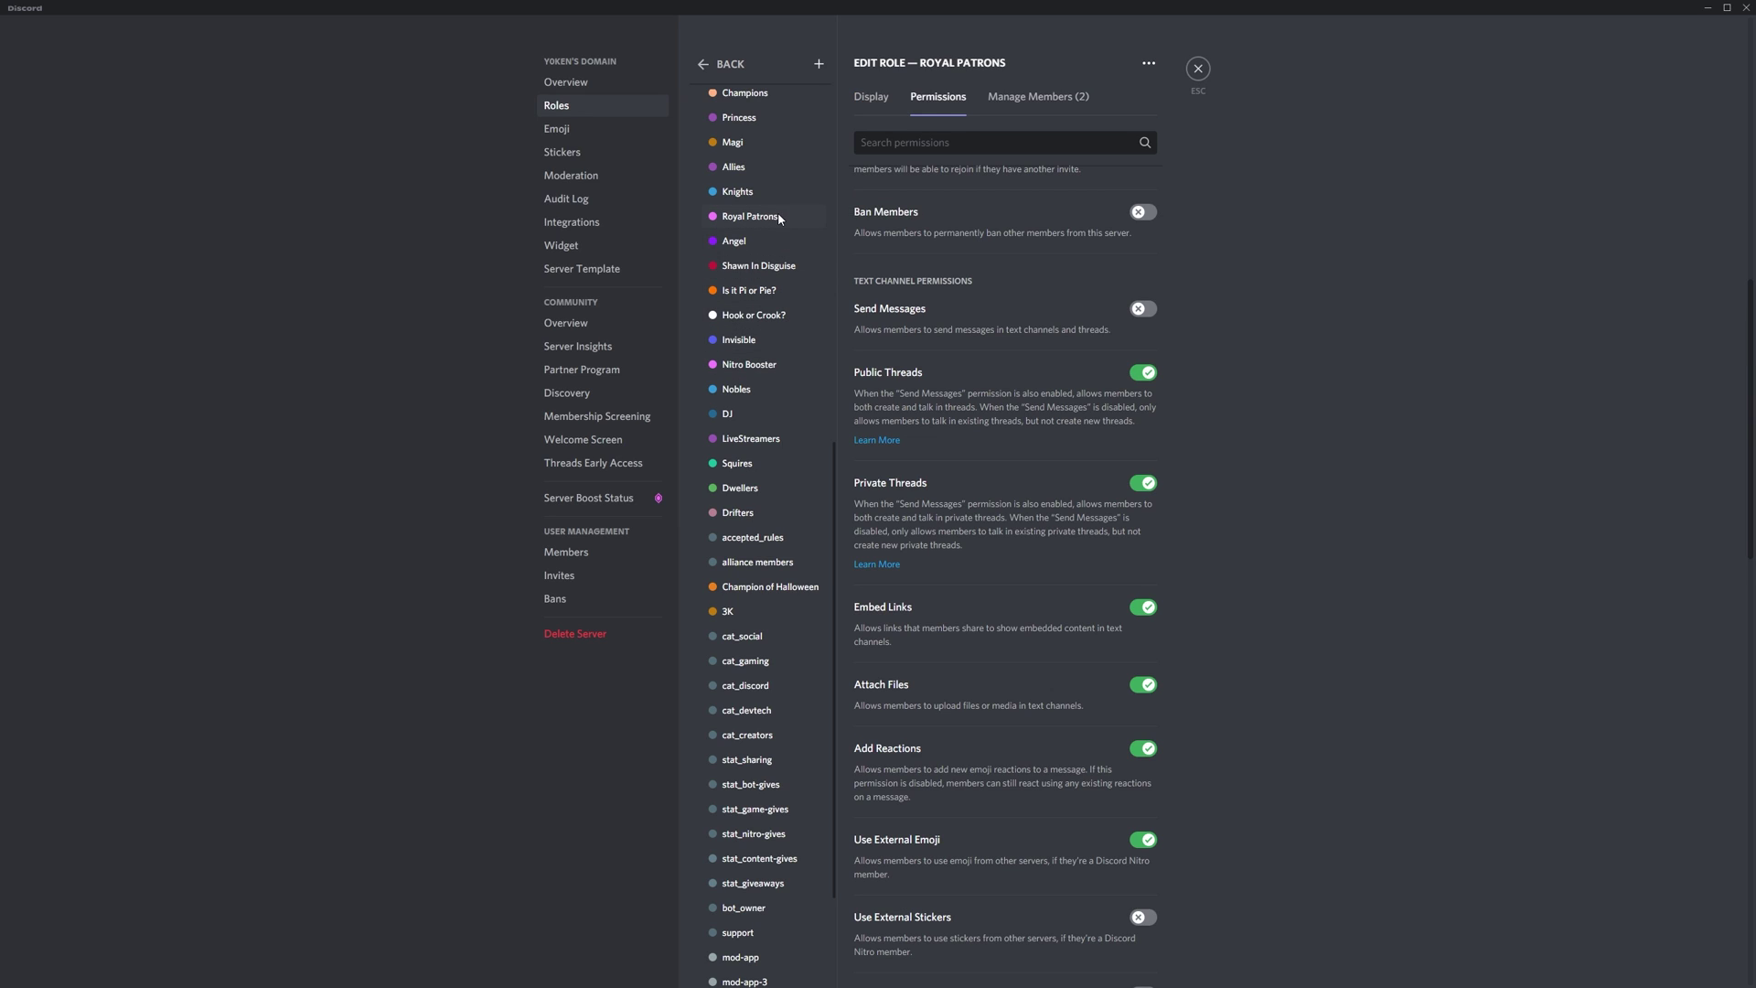
click(1139, 486)
click(1137, 491)
click(1137, 492)
click(1137, 491)
- Review the thread perks of each boost level in Server Boost Status, and close the server settings
click(639, 506)
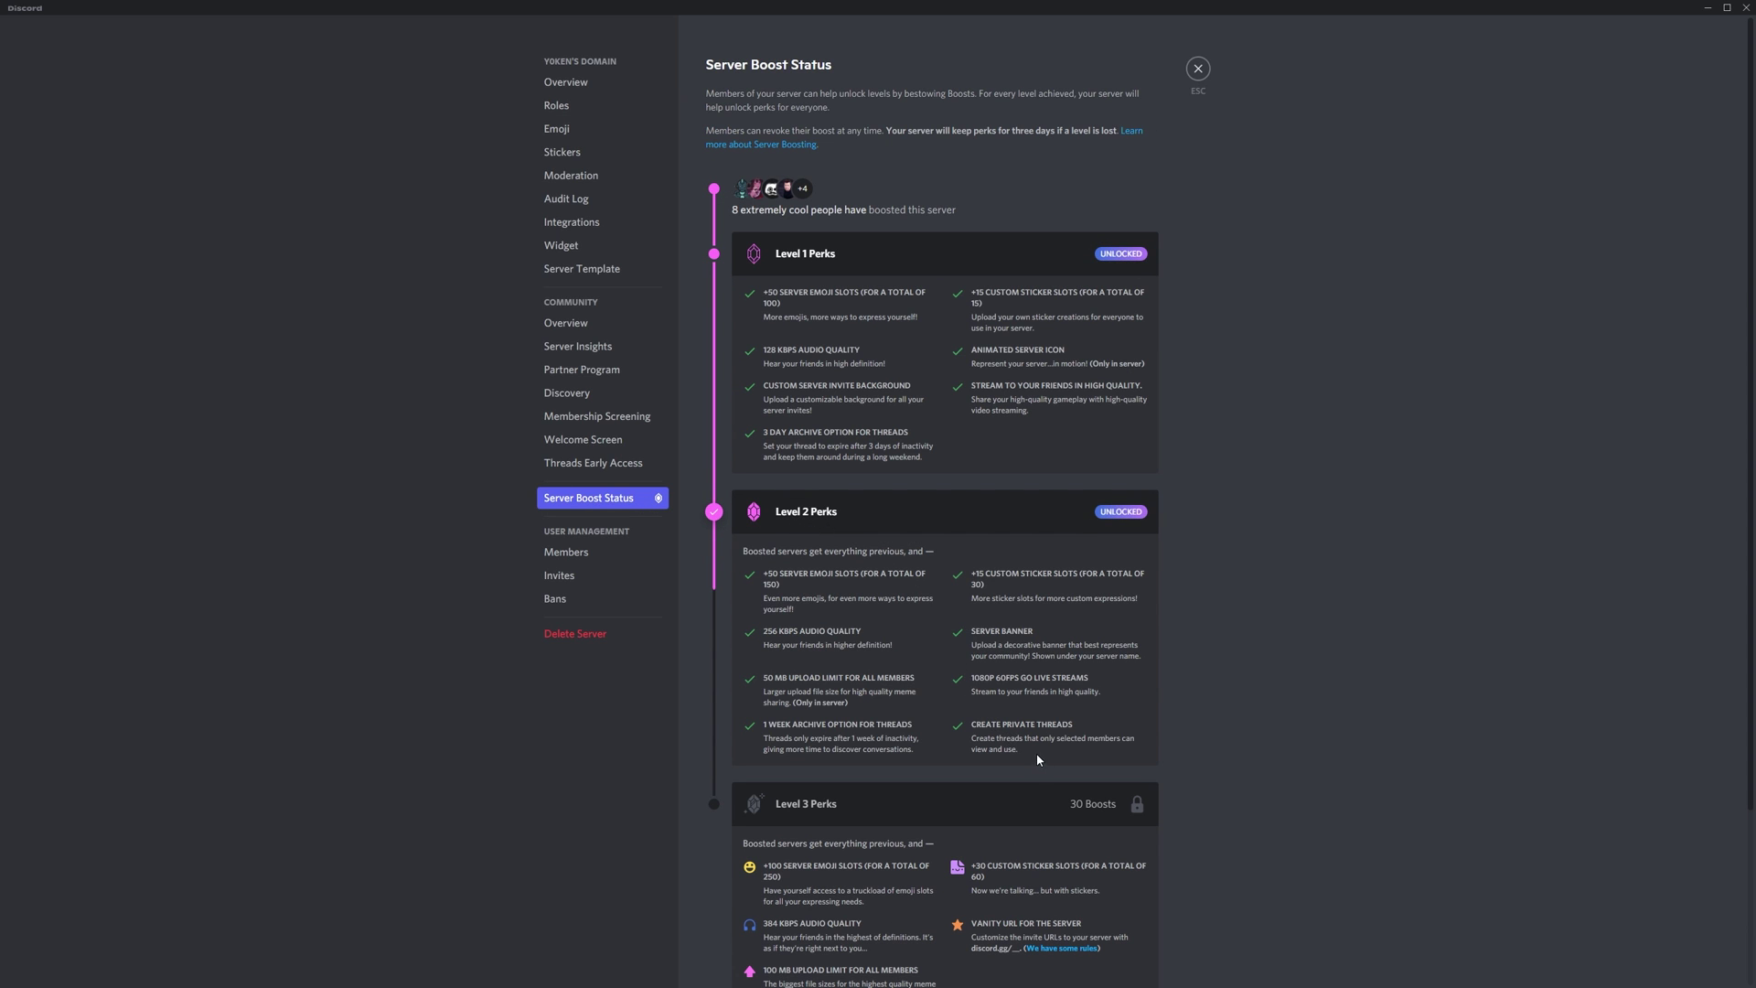
key(Escape)
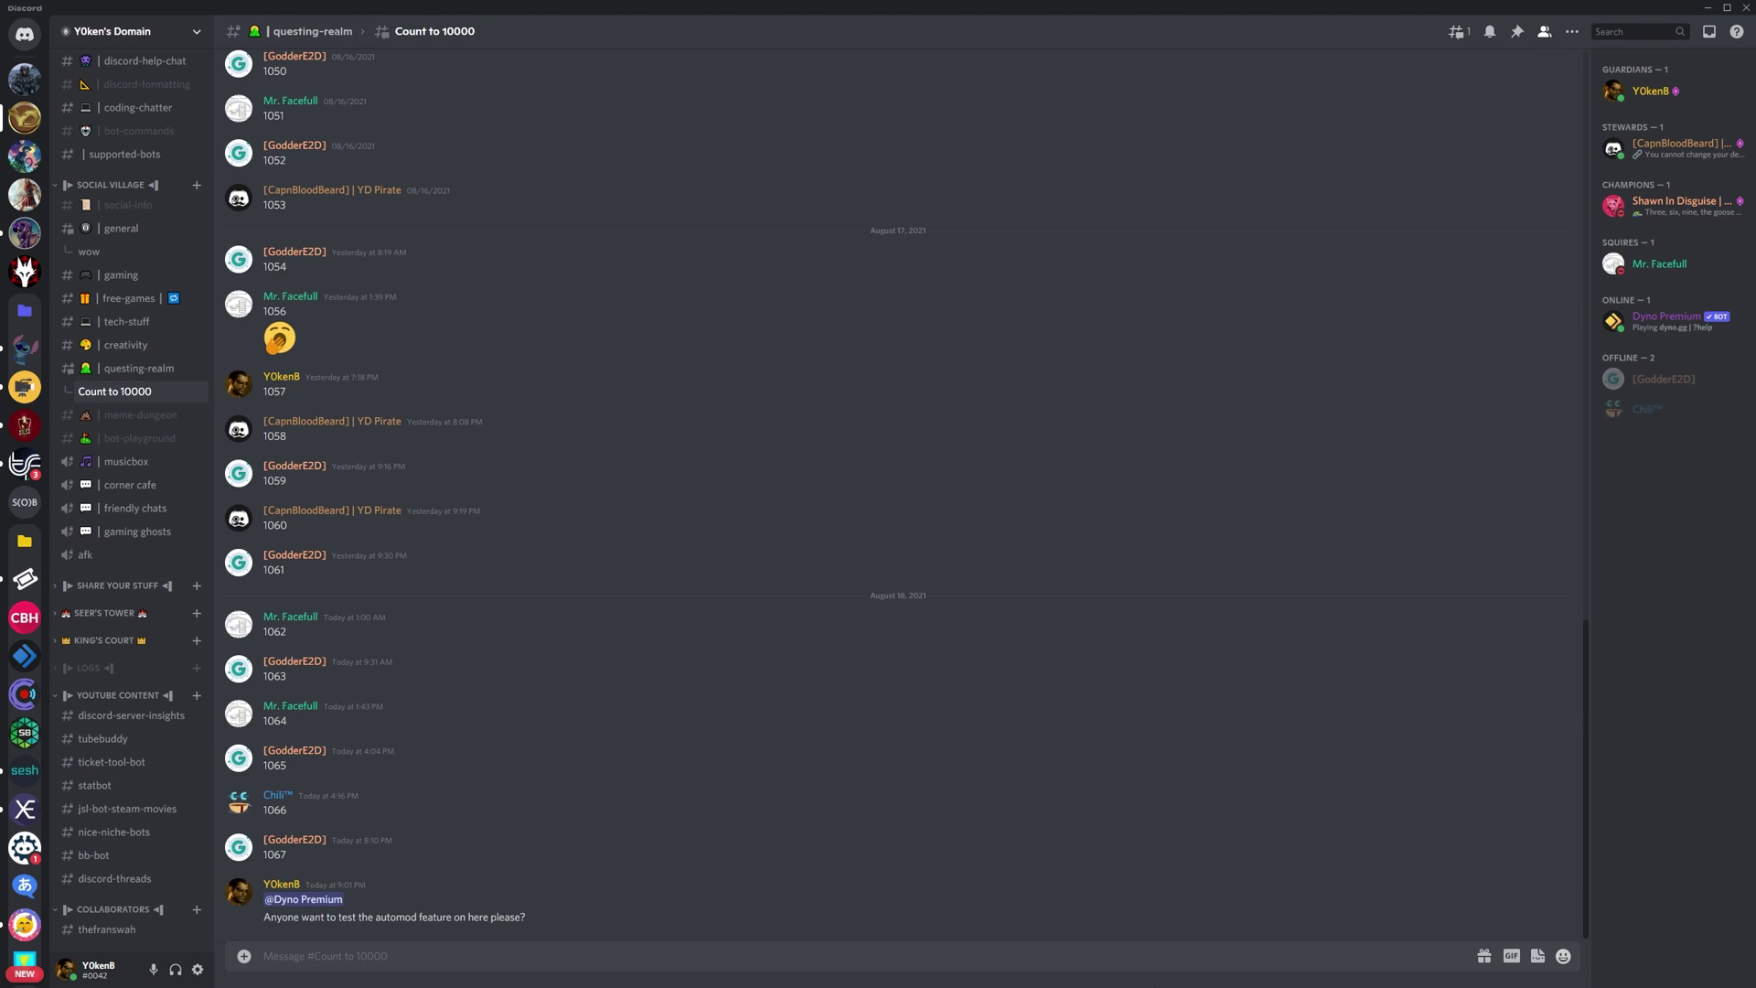
- In the Count to 10000 thread, mention the YD Support member with "go again please", and send "perfect tx mate"
text(@shawn)
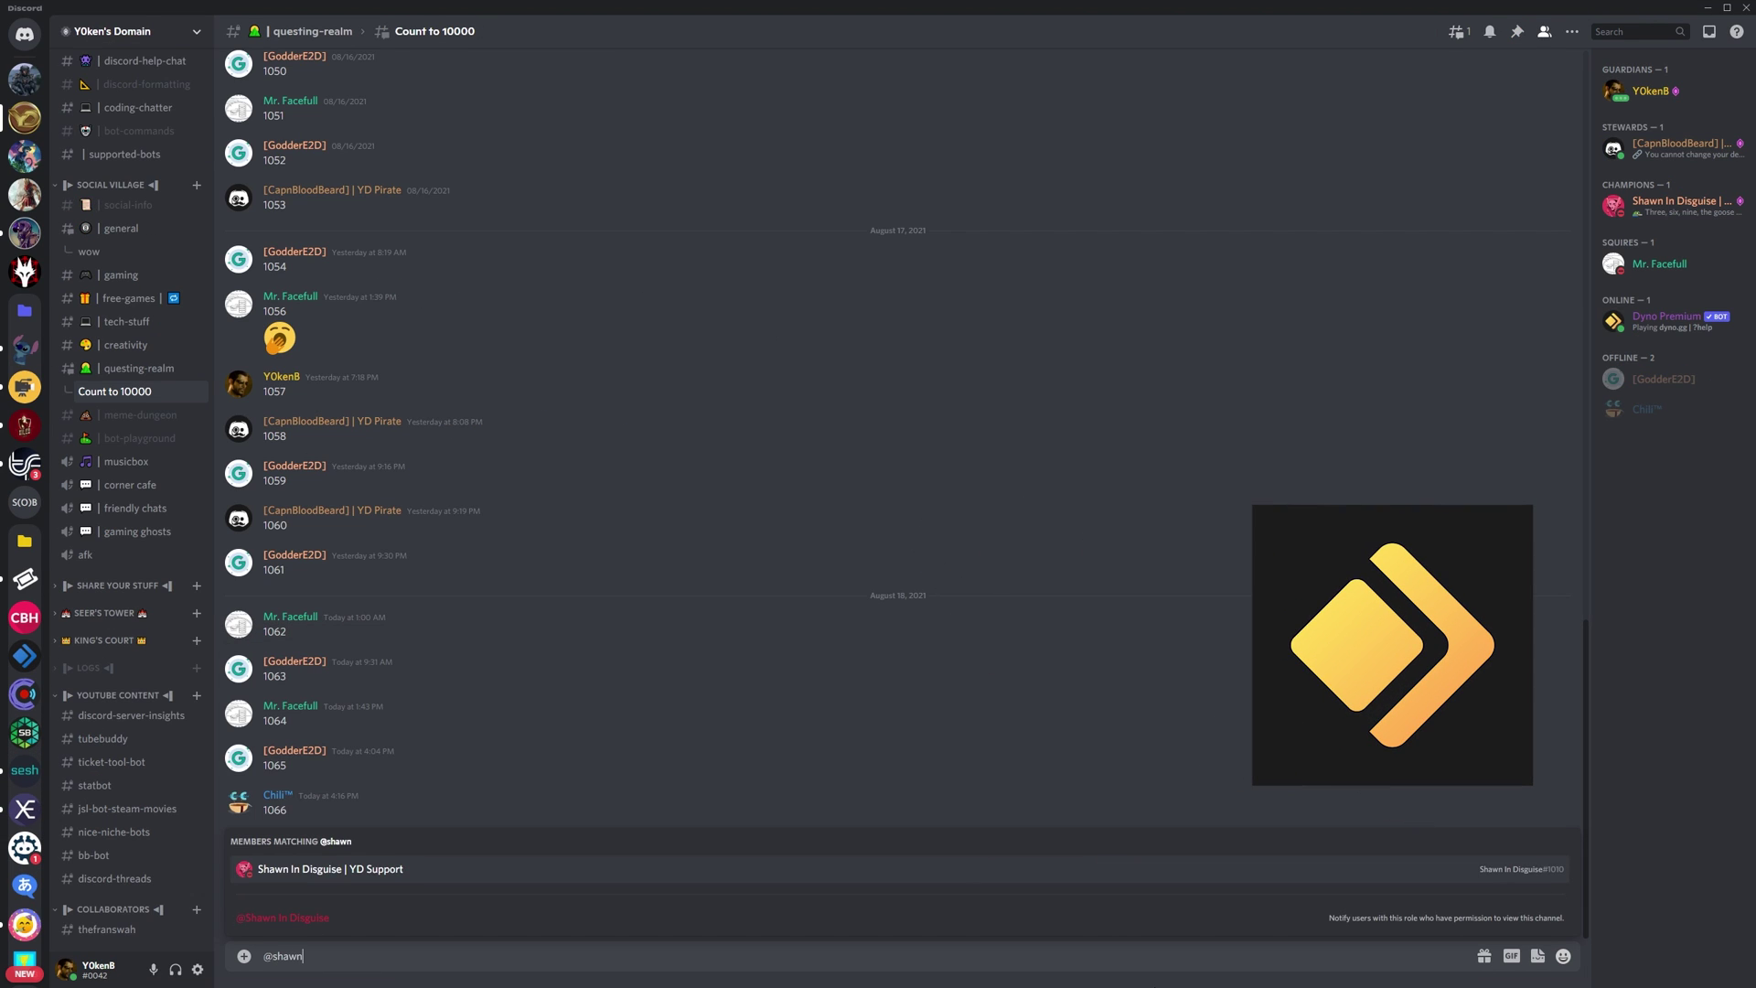
key(Tab)
text(go again please)
key(Return)
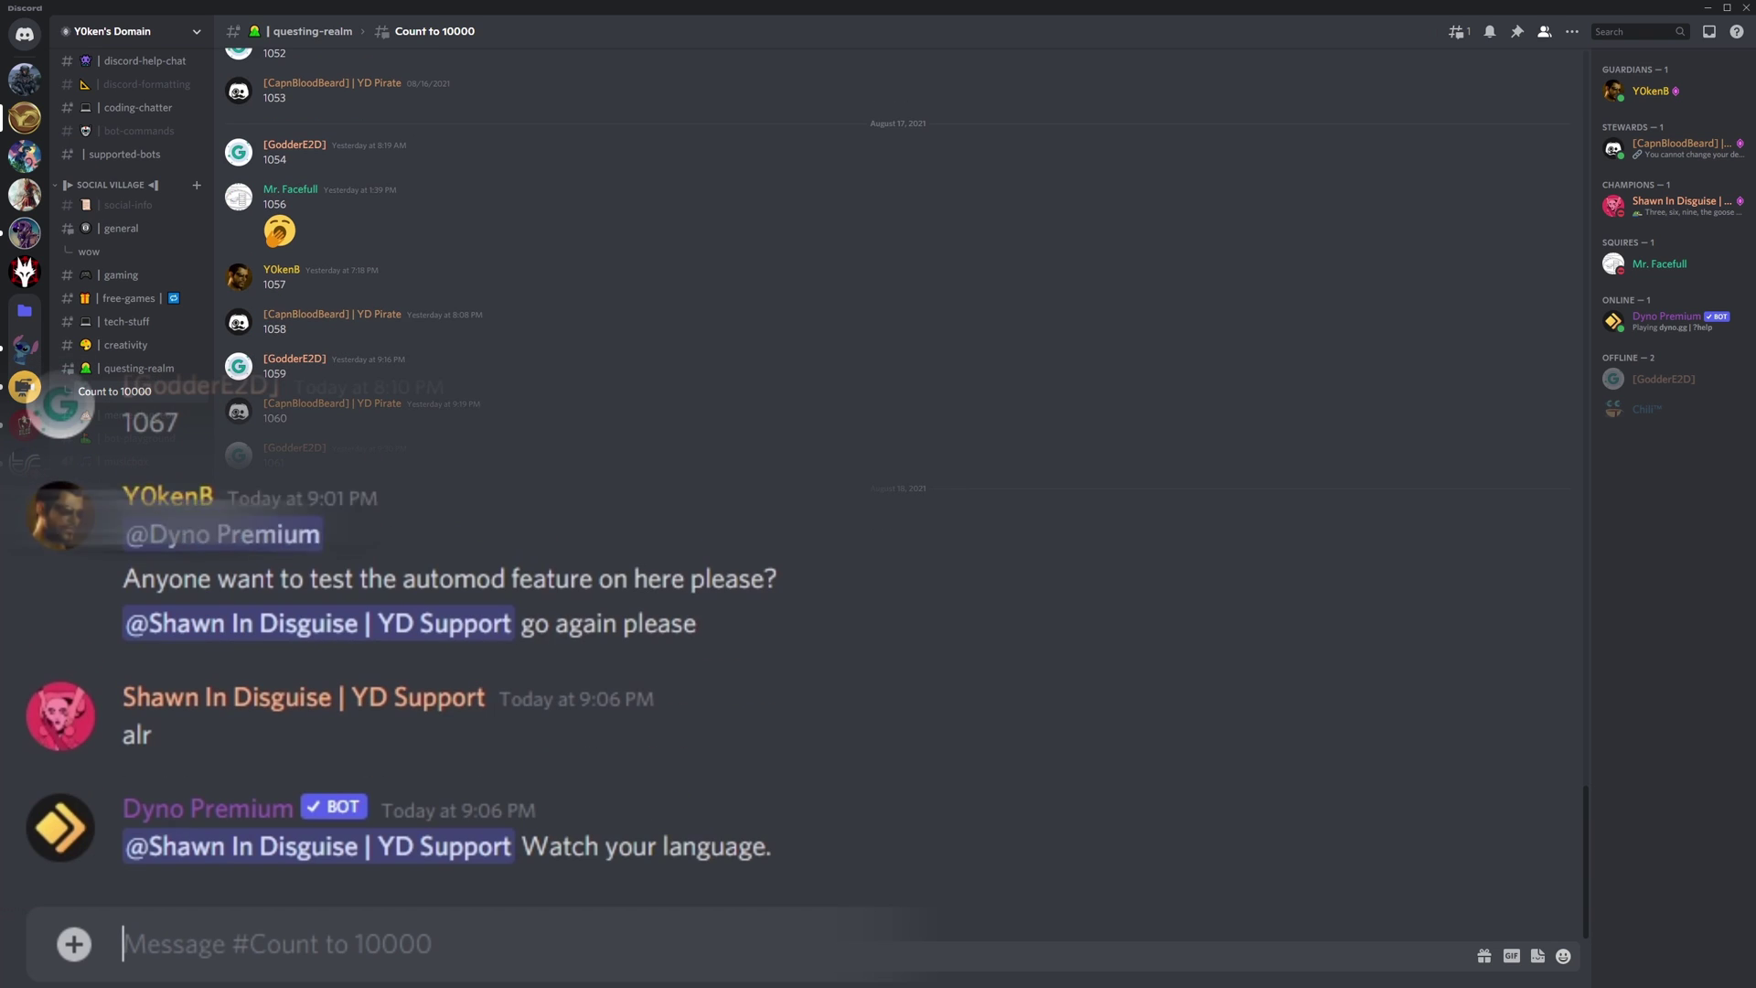
text(perfect tx mate)
key(Return)
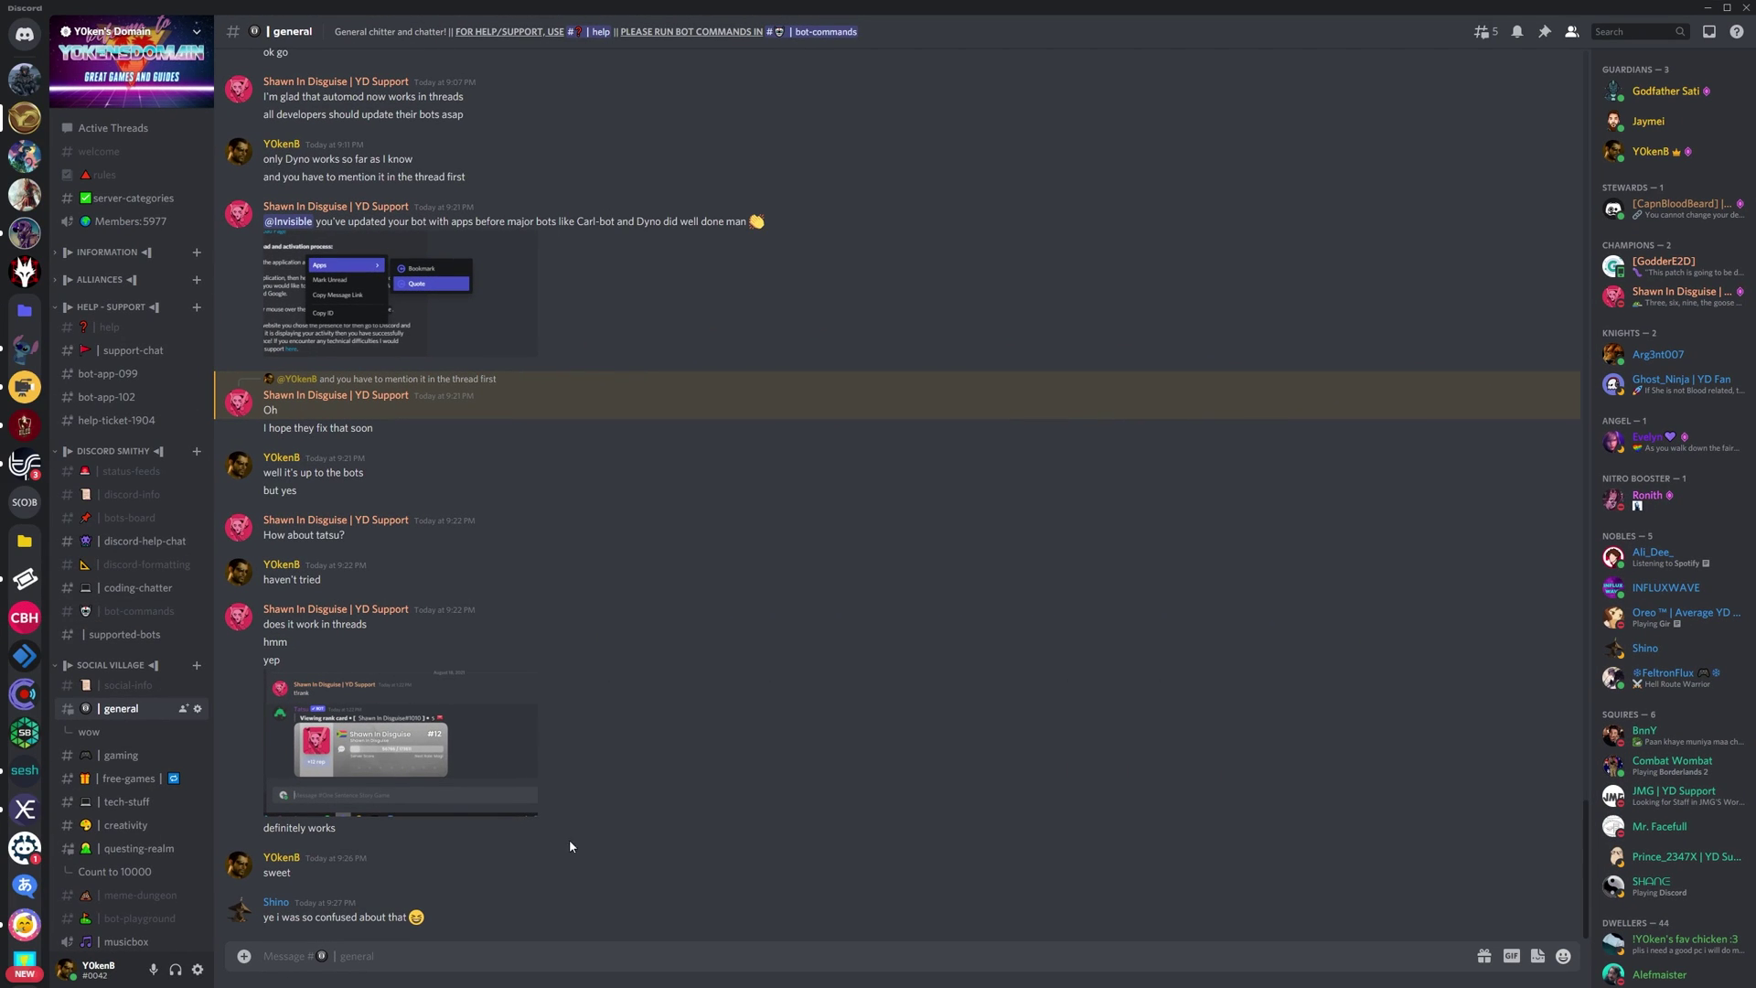
- Create a thread named "What confuses you?" from the newest message in general, archived after 1 Hour of inactivity, and close its view
mouse_move(1501, 896)
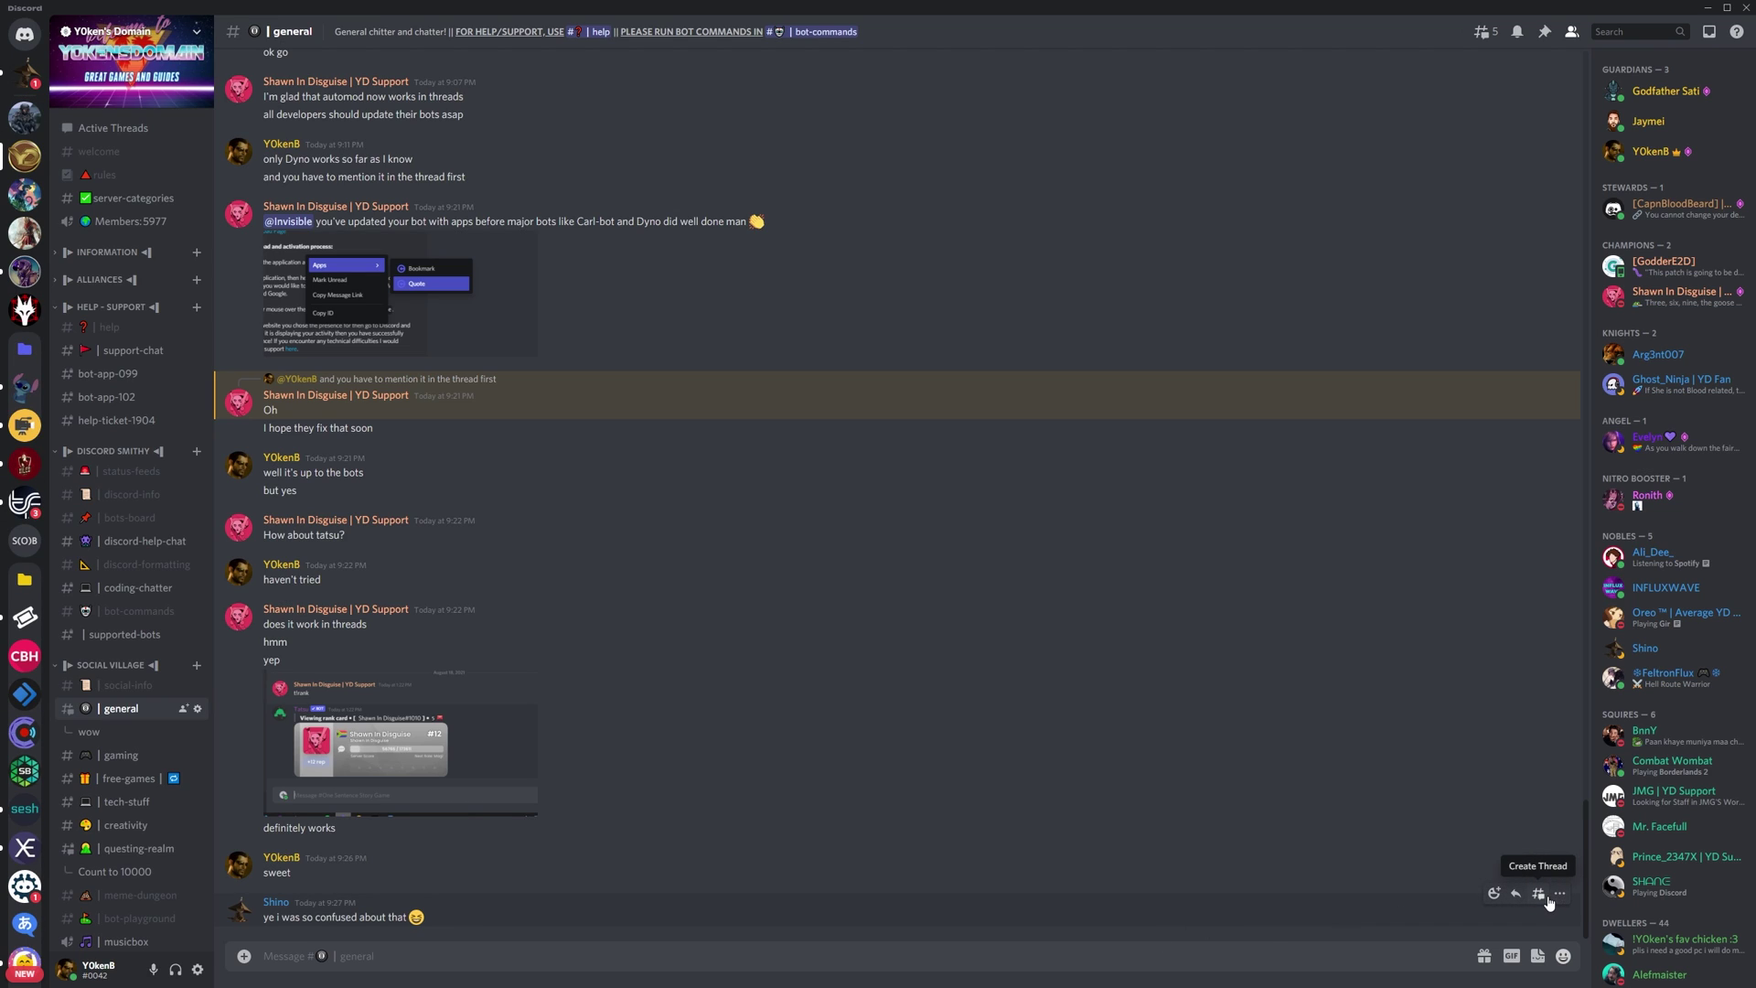
click(1539, 894)
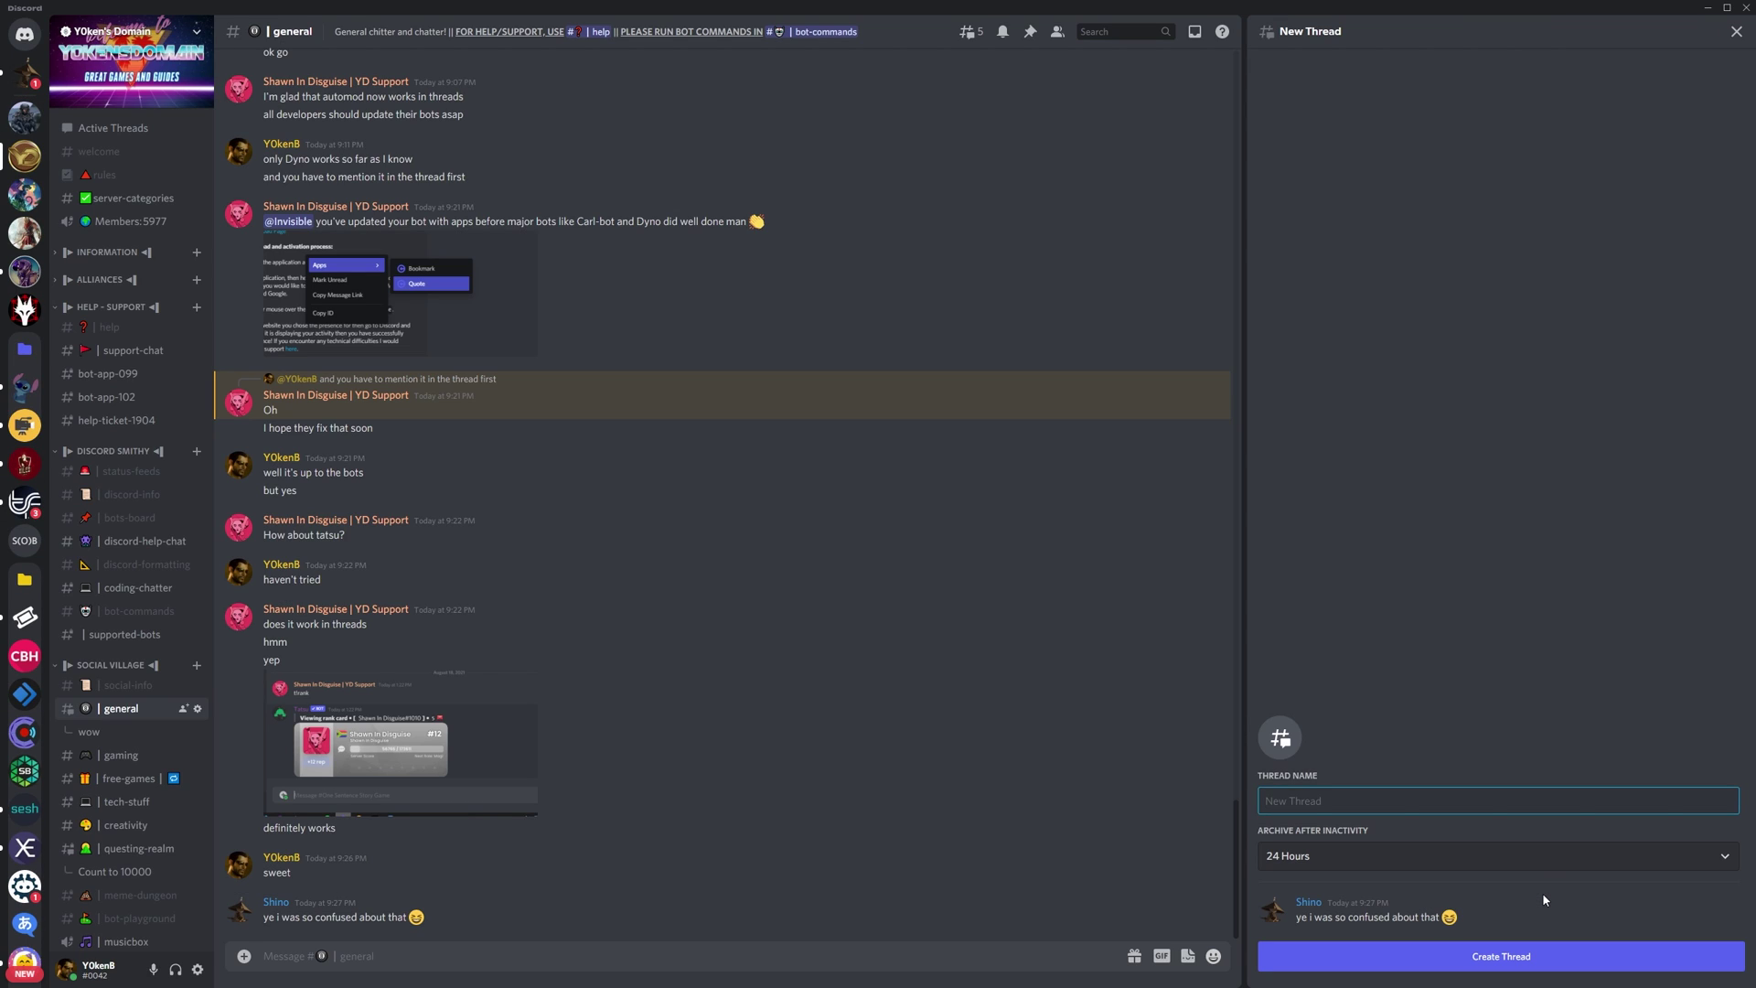
text(What confuses you?)
click(1445, 859)
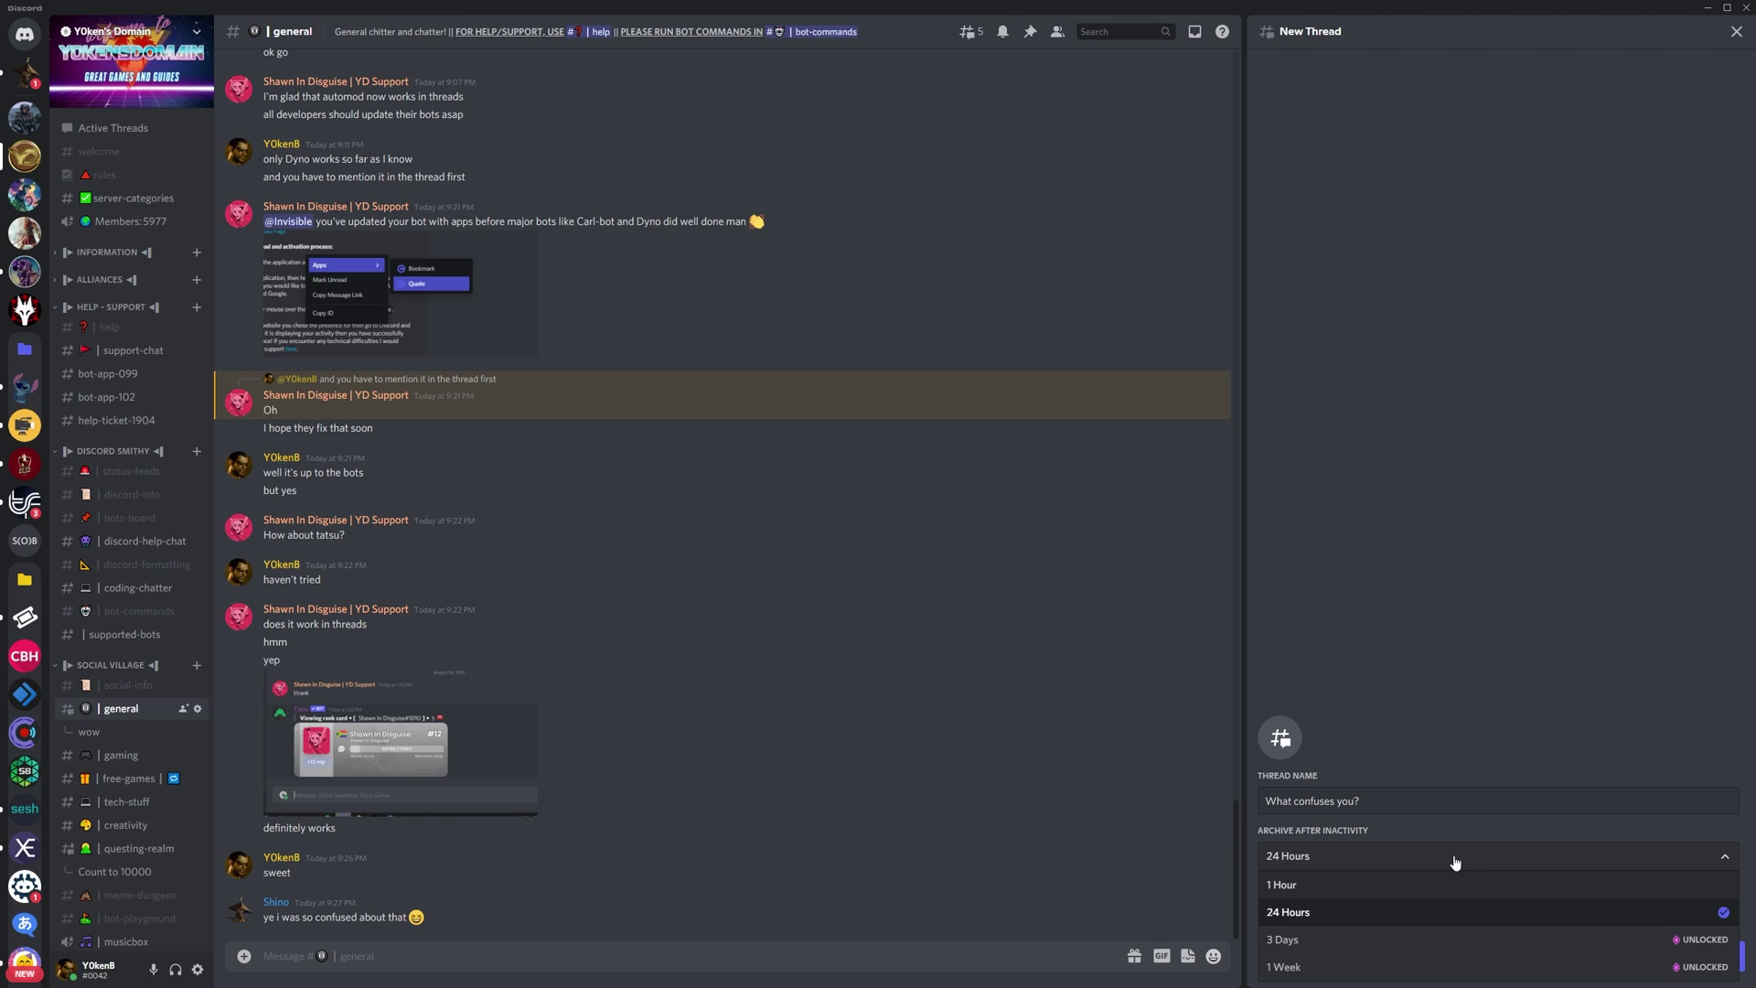
click(1456, 863)
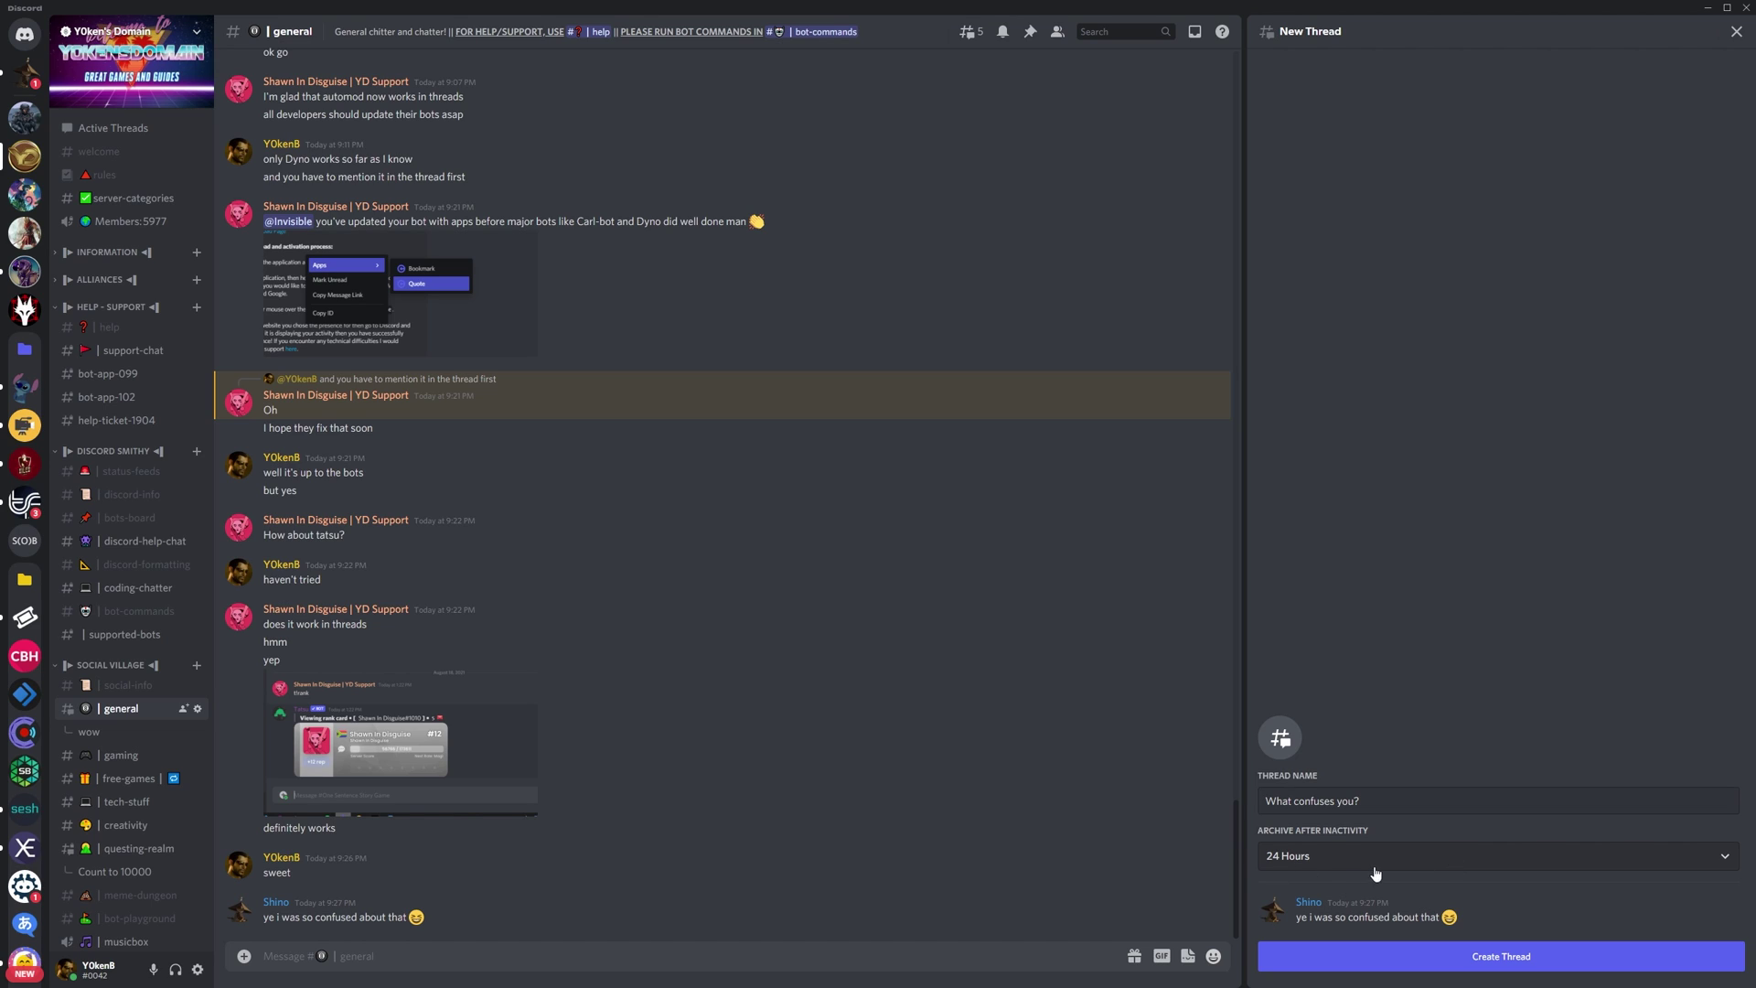
click(1410, 864)
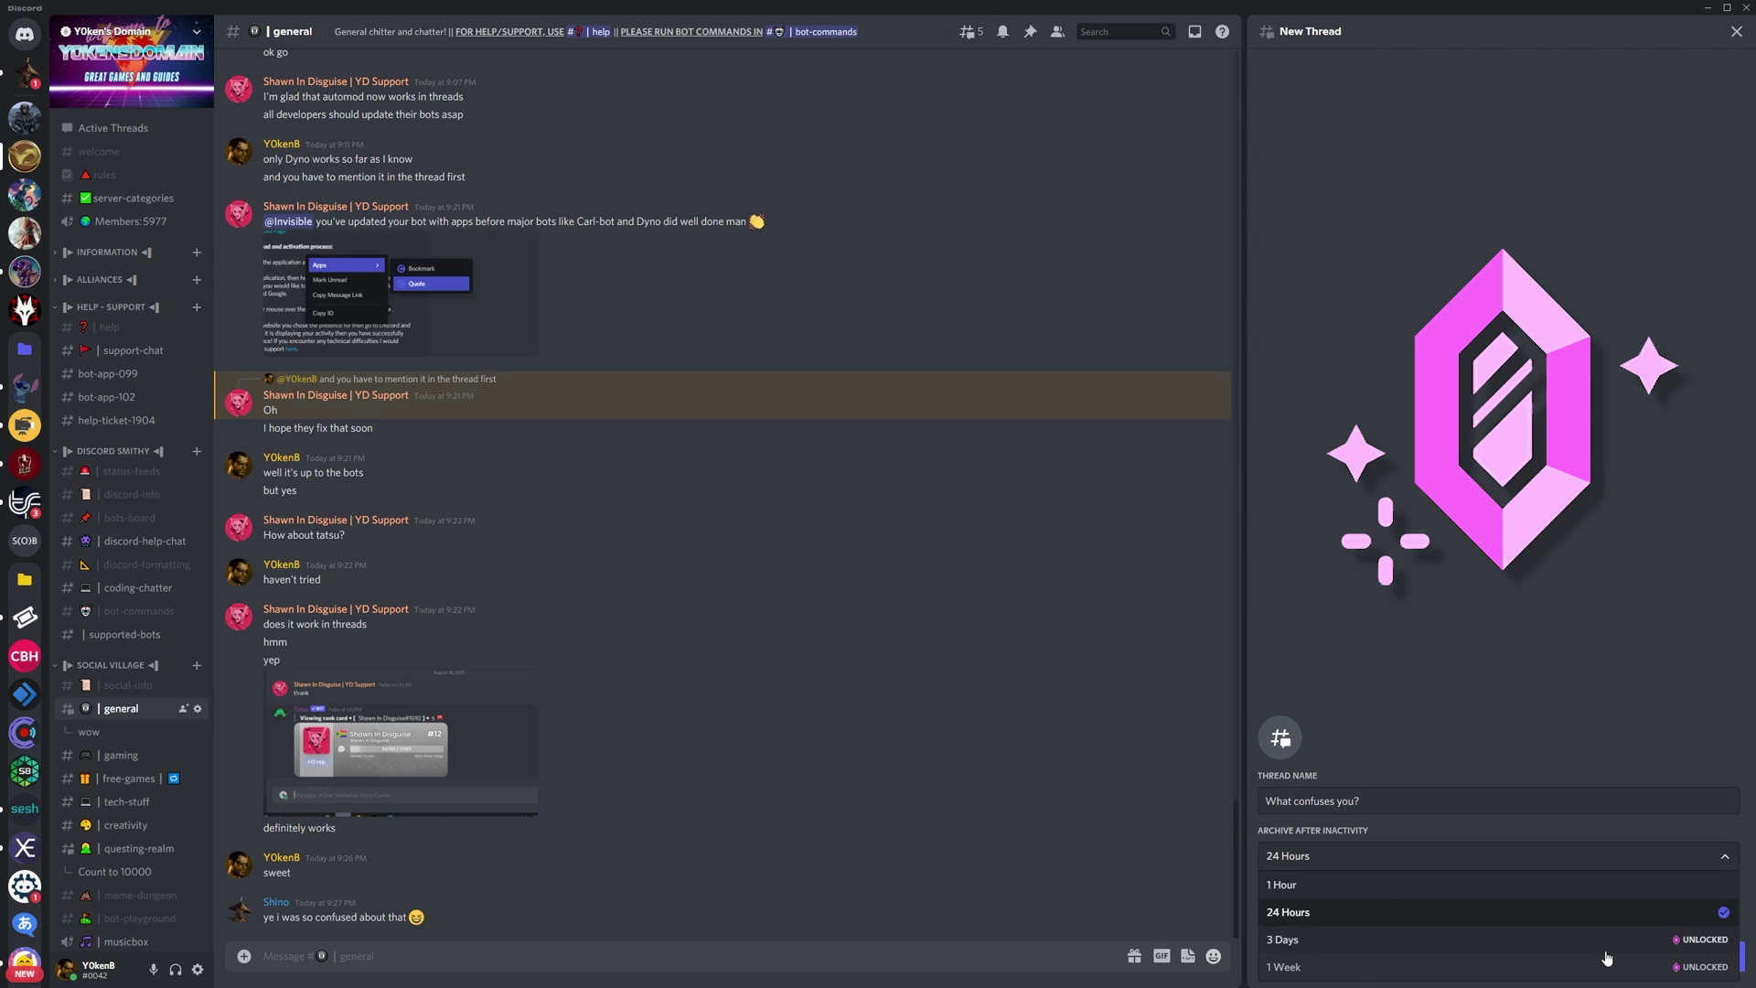
click(1341, 889)
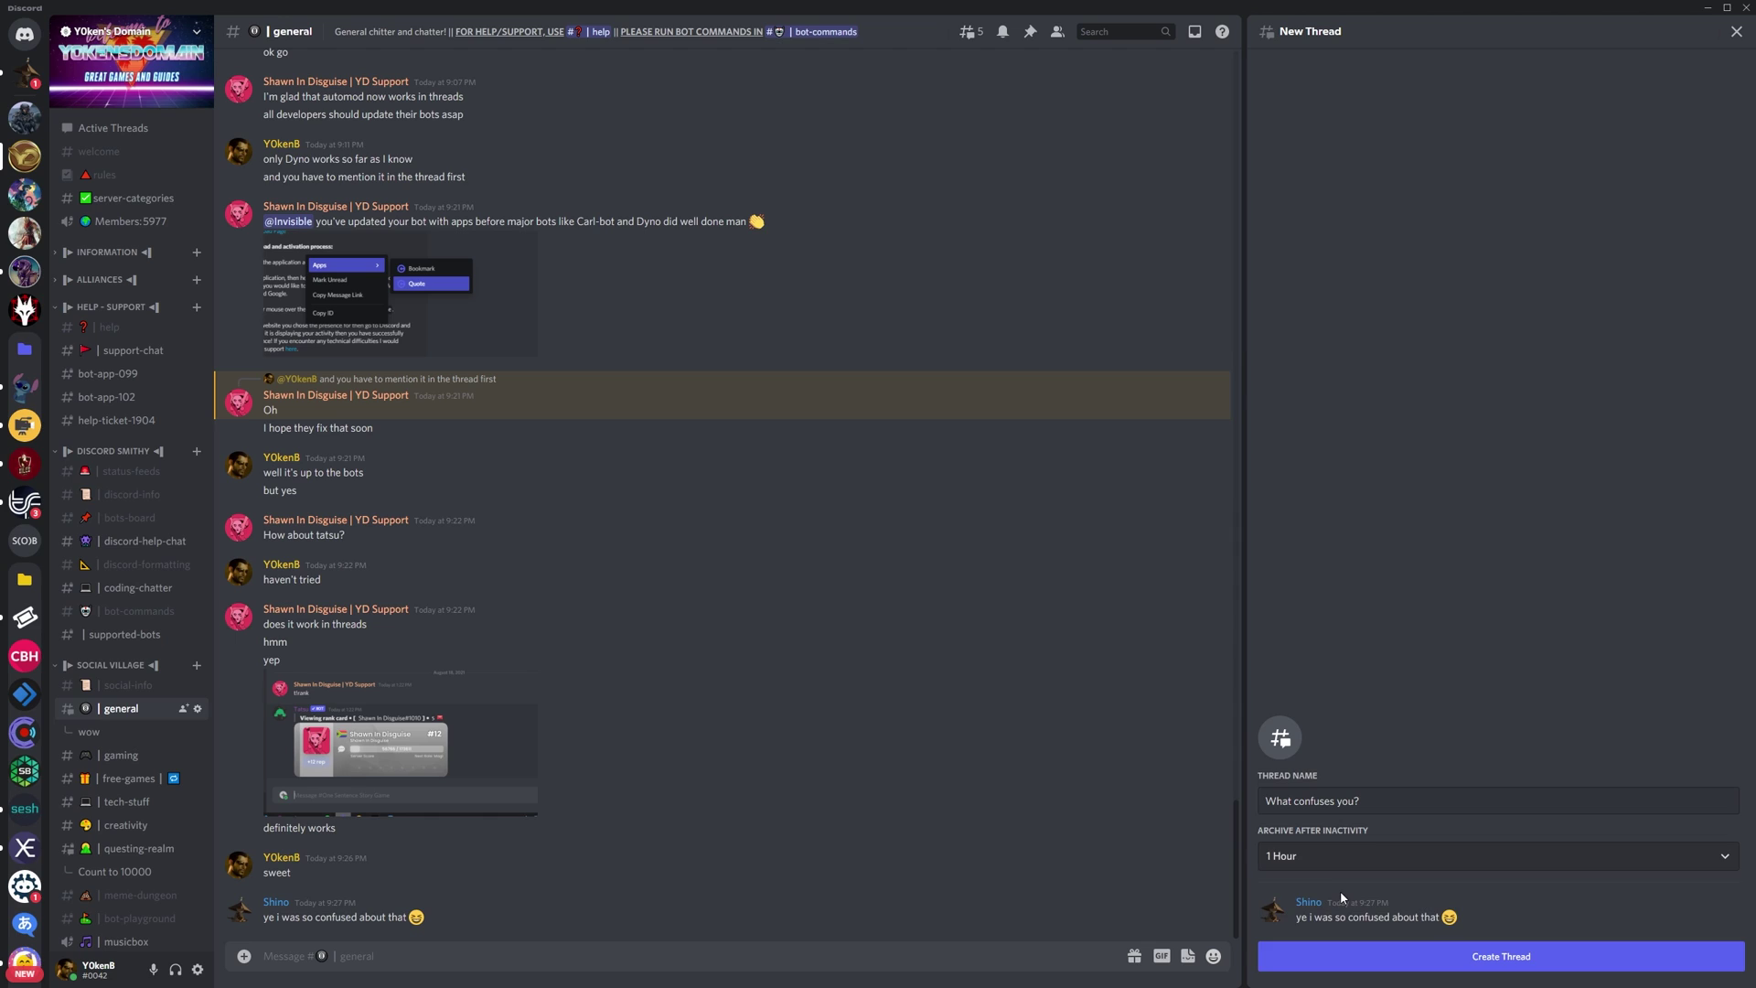
click(1521, 967)
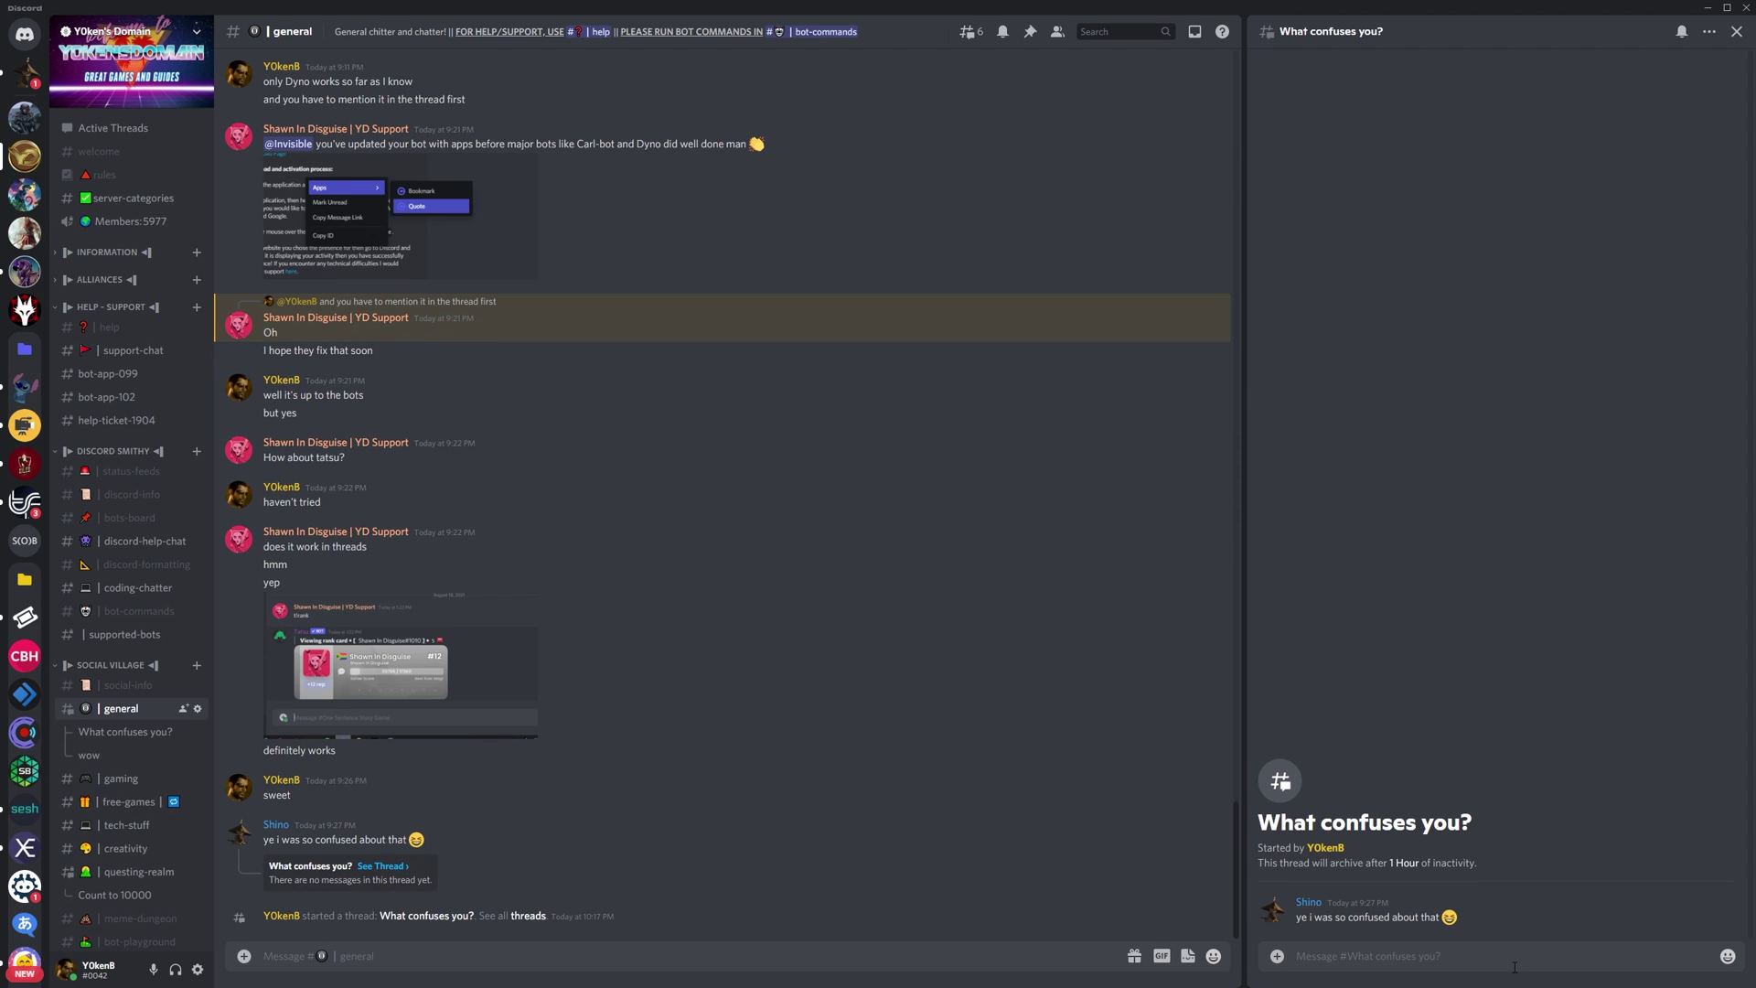
key(Escape)
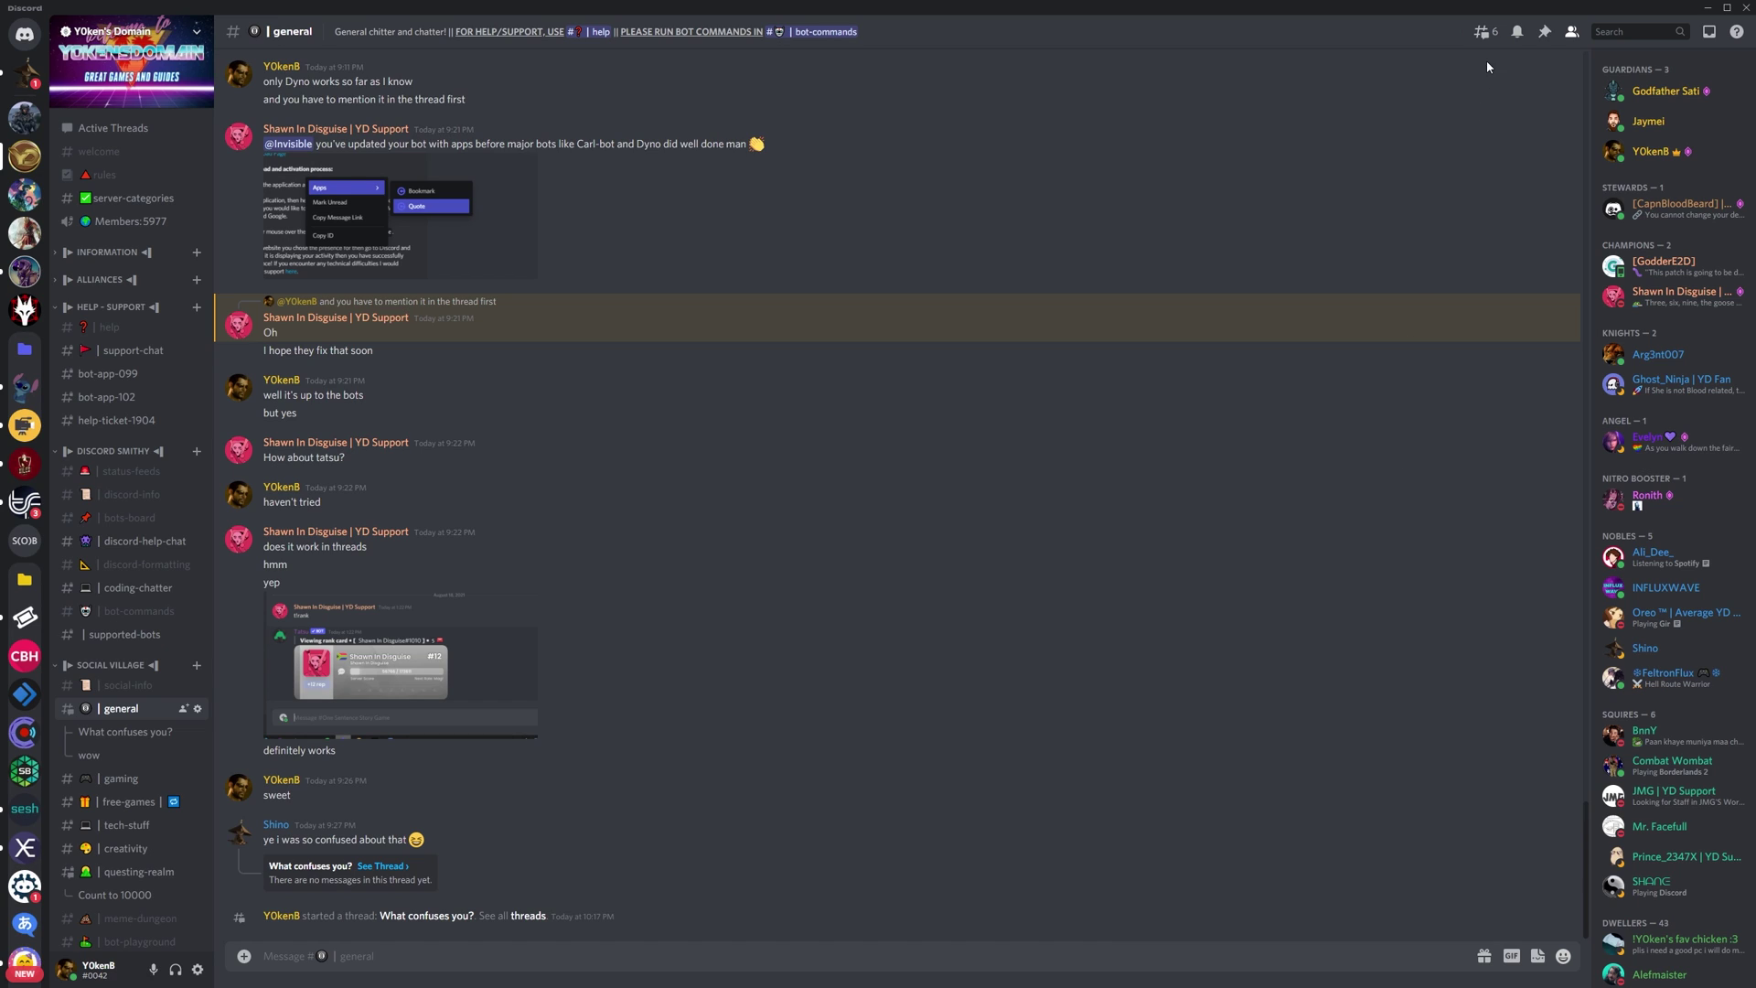
- Create a non-private thread in general named "What is this thread about?" with starter message "Any suggestions?" and 1 Hour archiving
click(1486, 33)
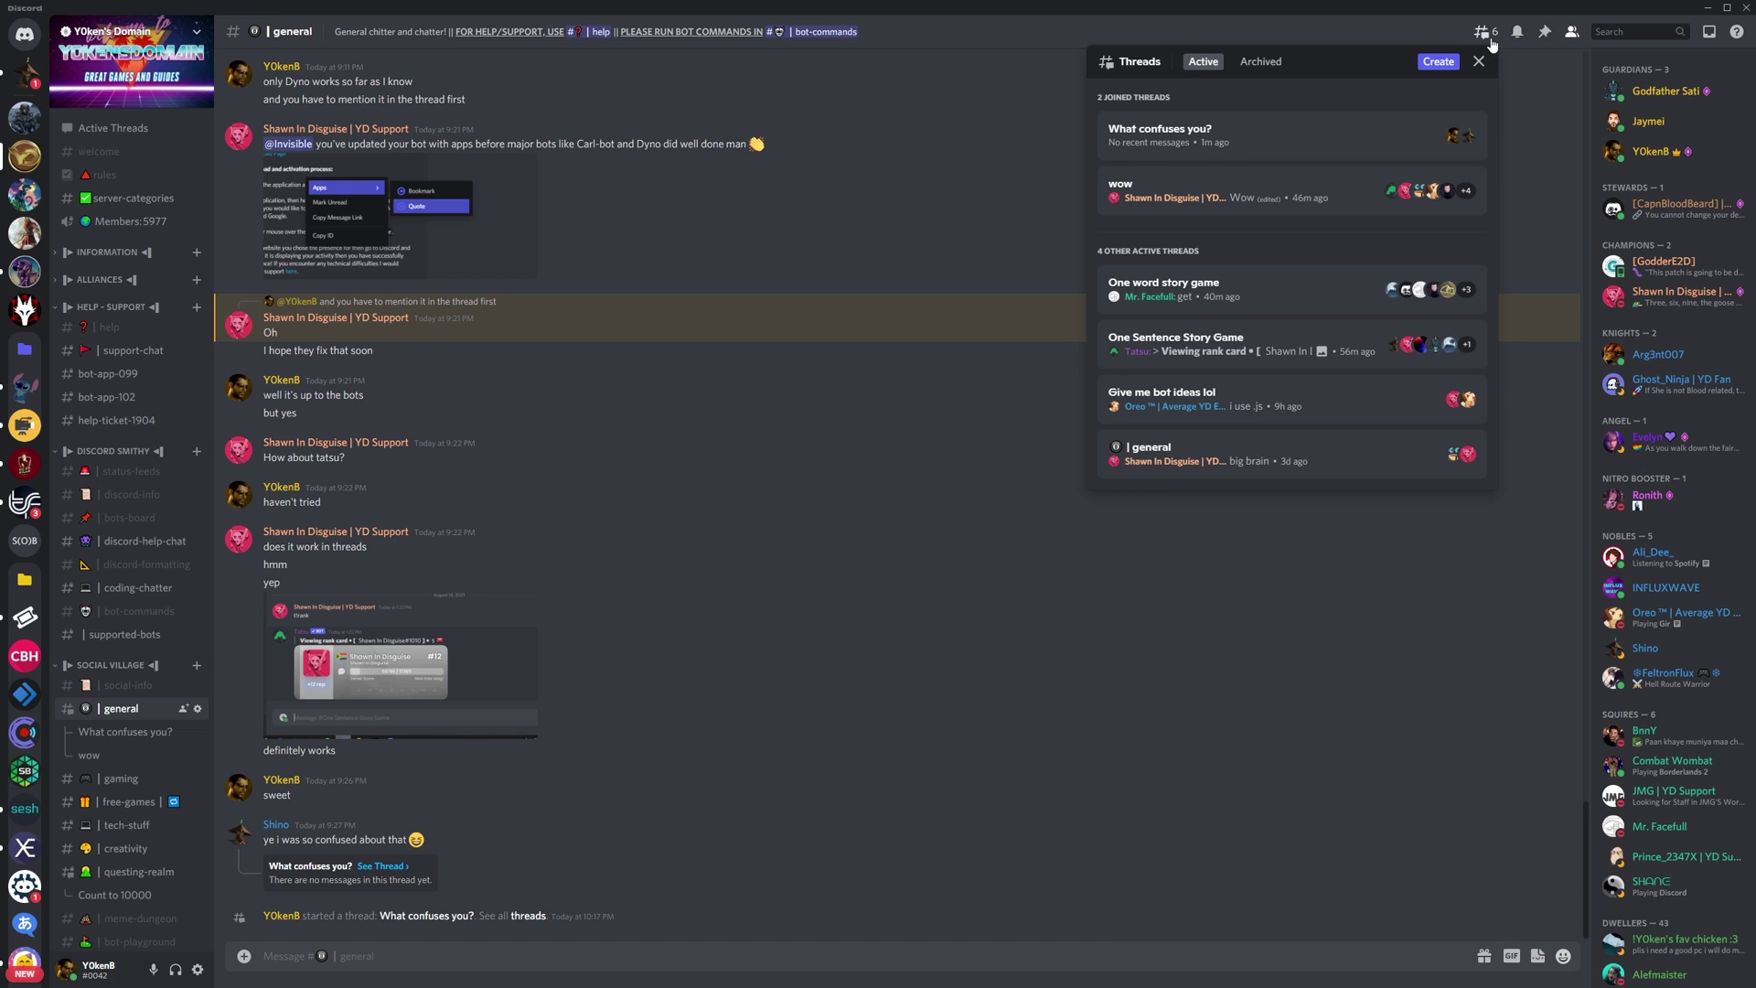
click(1439, 63)
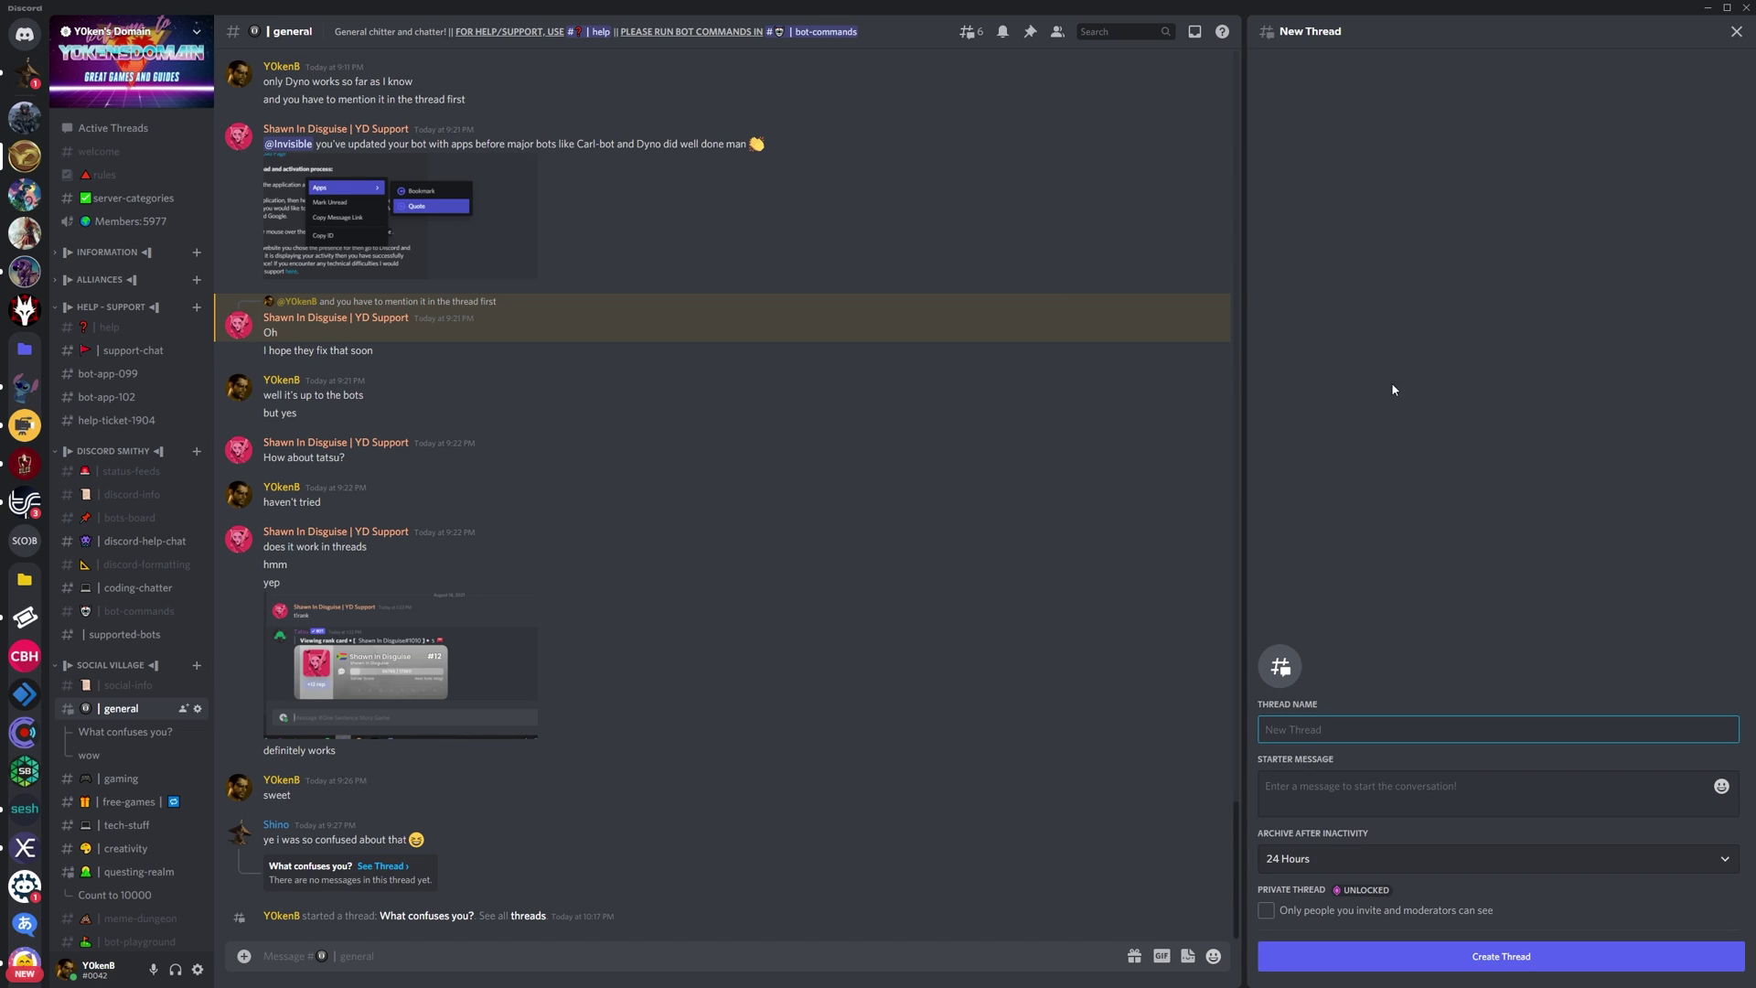
text(What is this thread about?)
click(1340, 789)
text(Any suggestions?)
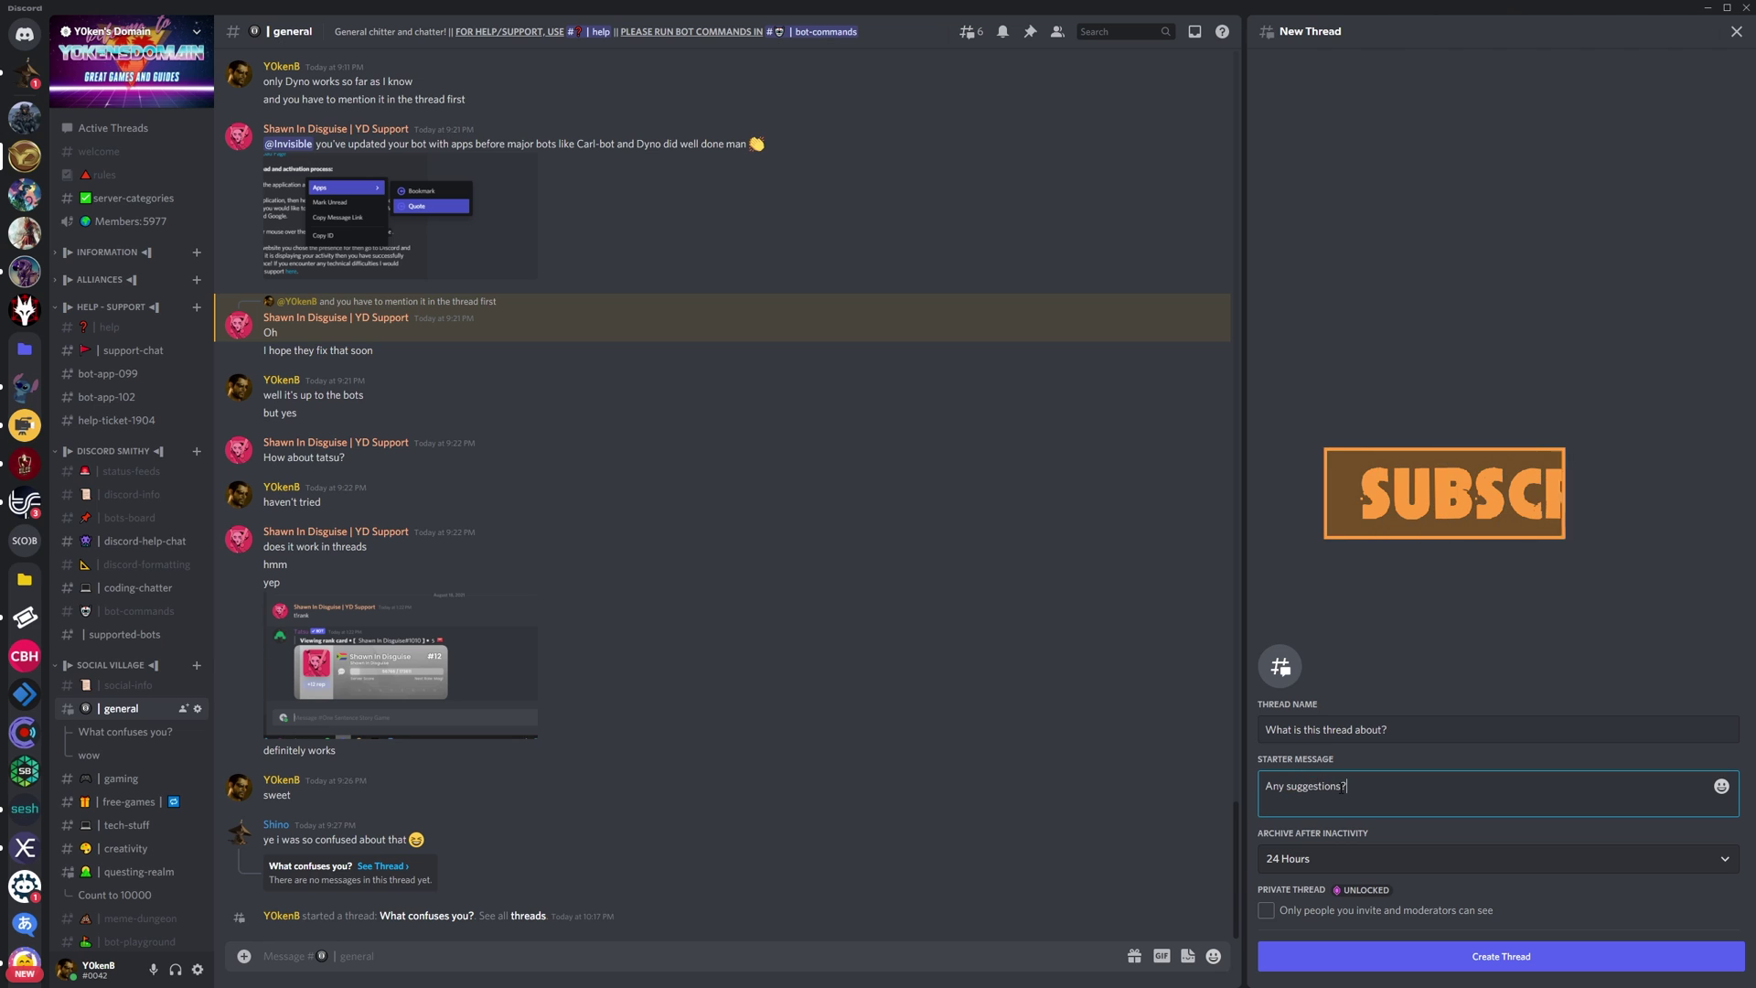
click(1317, 864)
click(1304, 887)
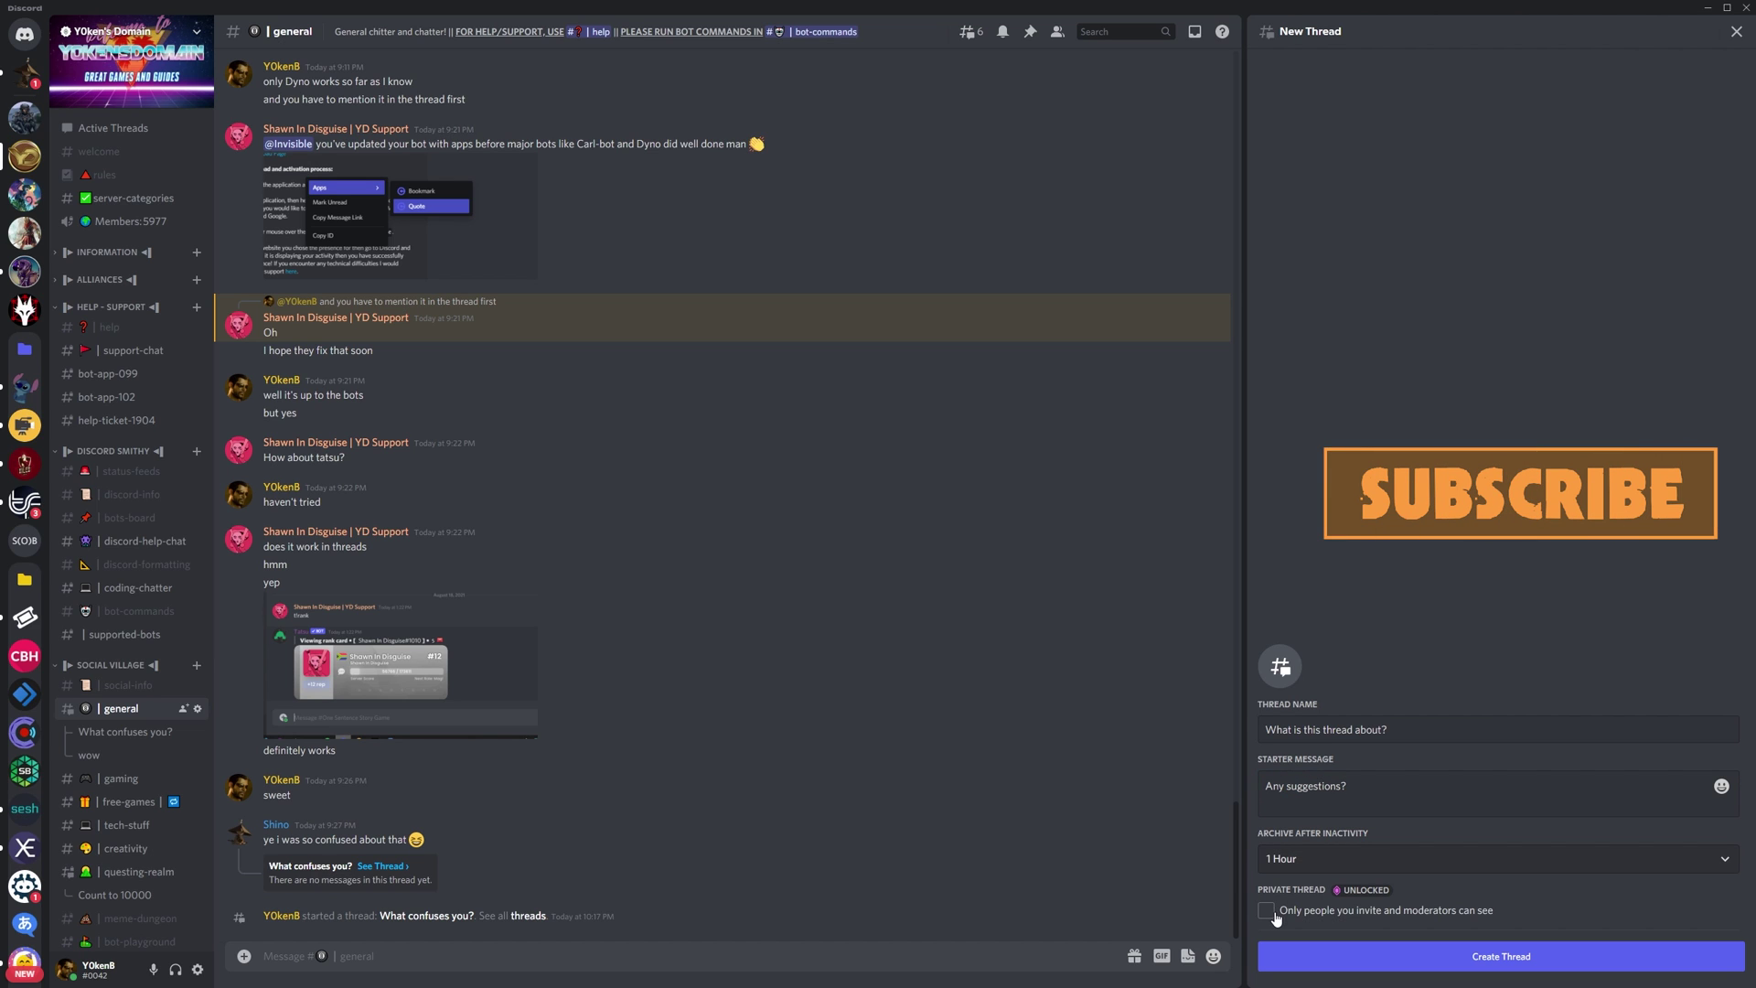
click(1494, 957)
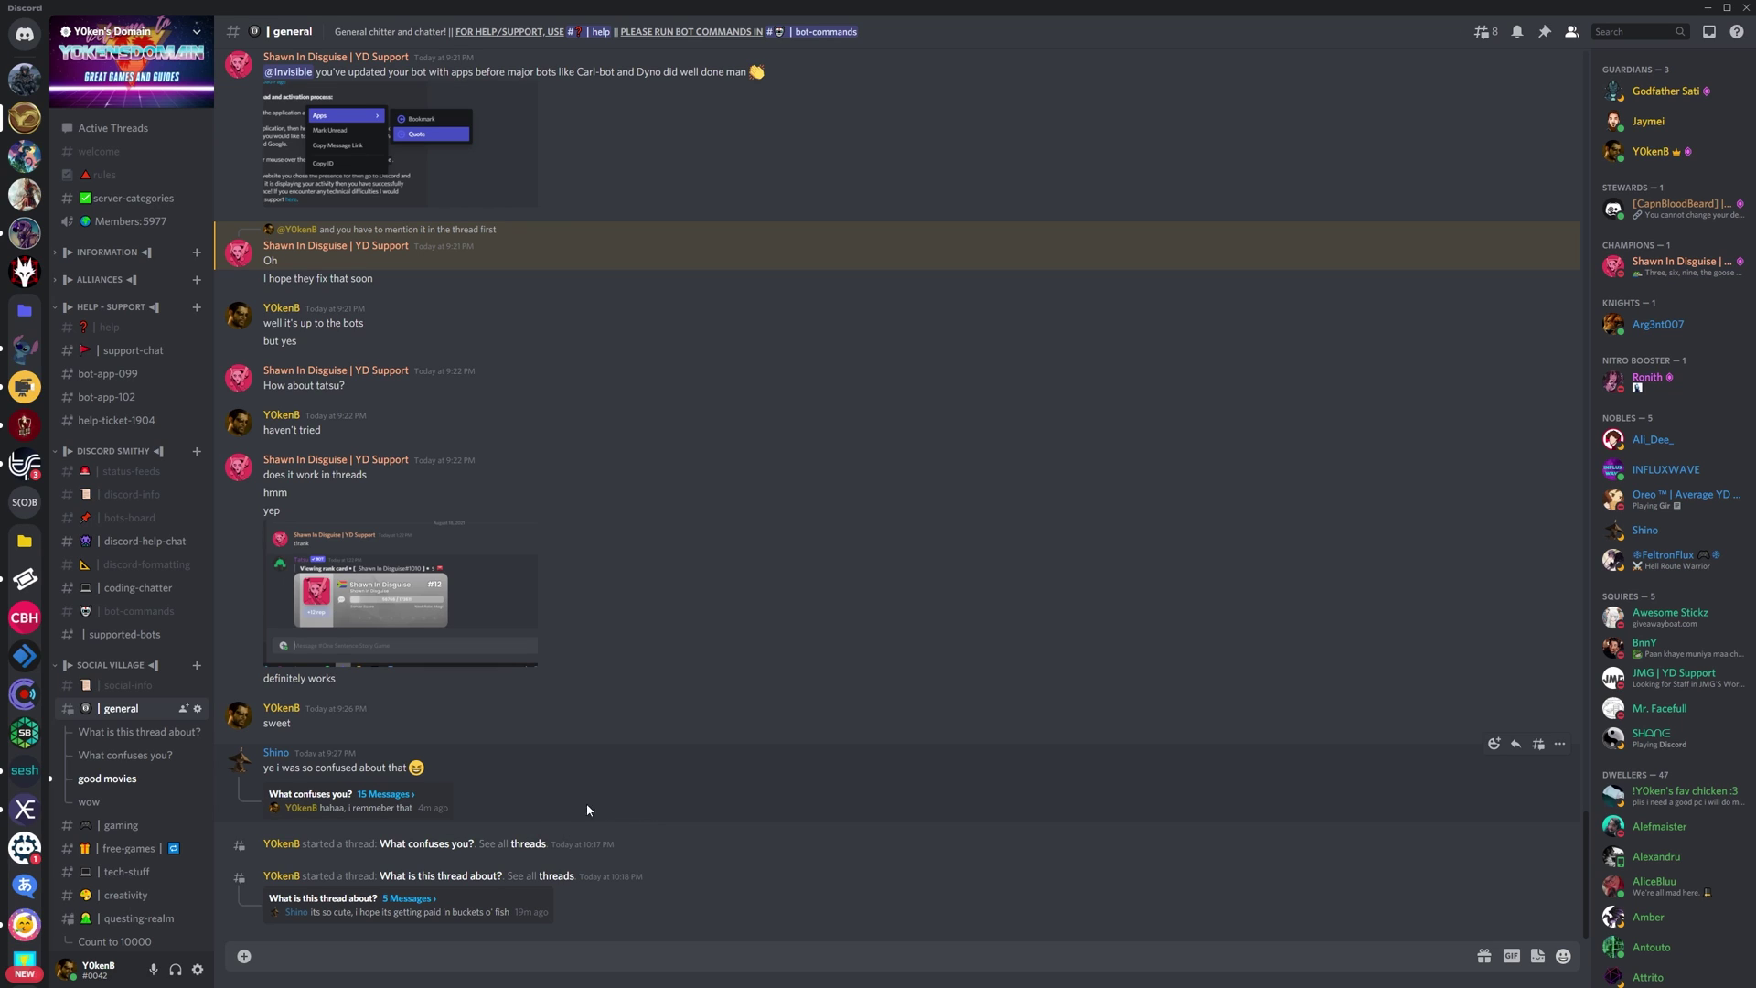
- View the "What confuses you?" and "What is this thread about?" threads beside general, ending on "What confuses you?"
click(339, 802)
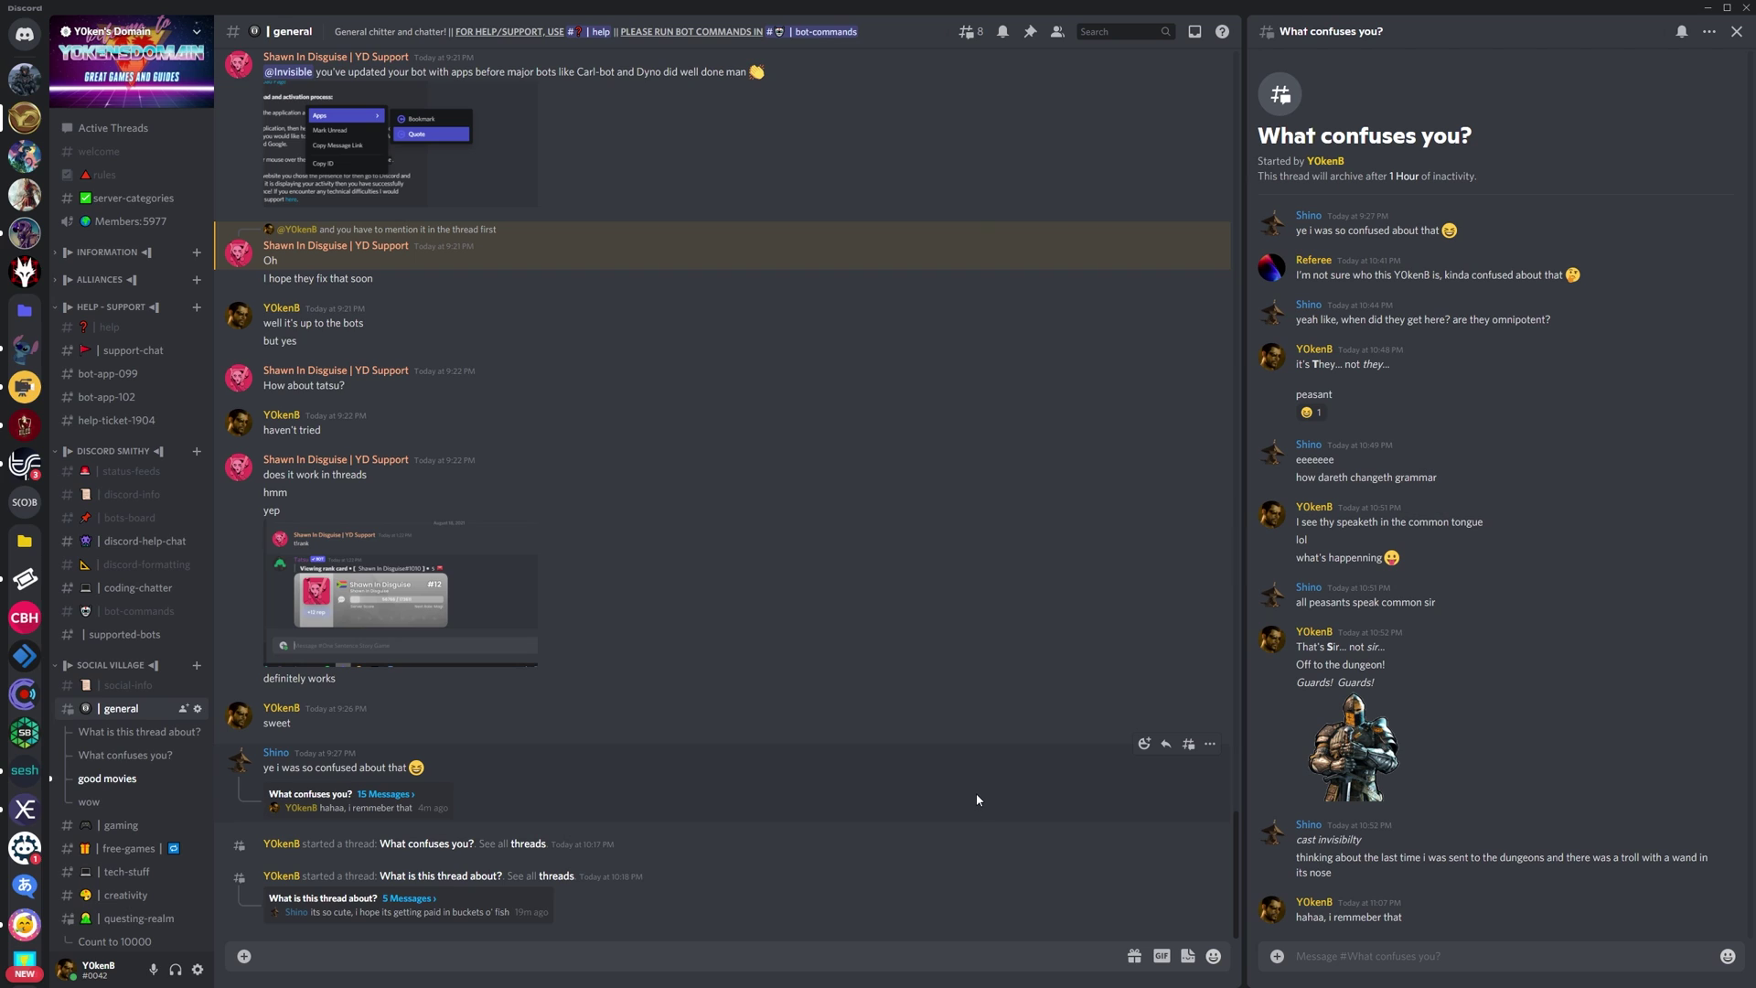
click(352, 906)
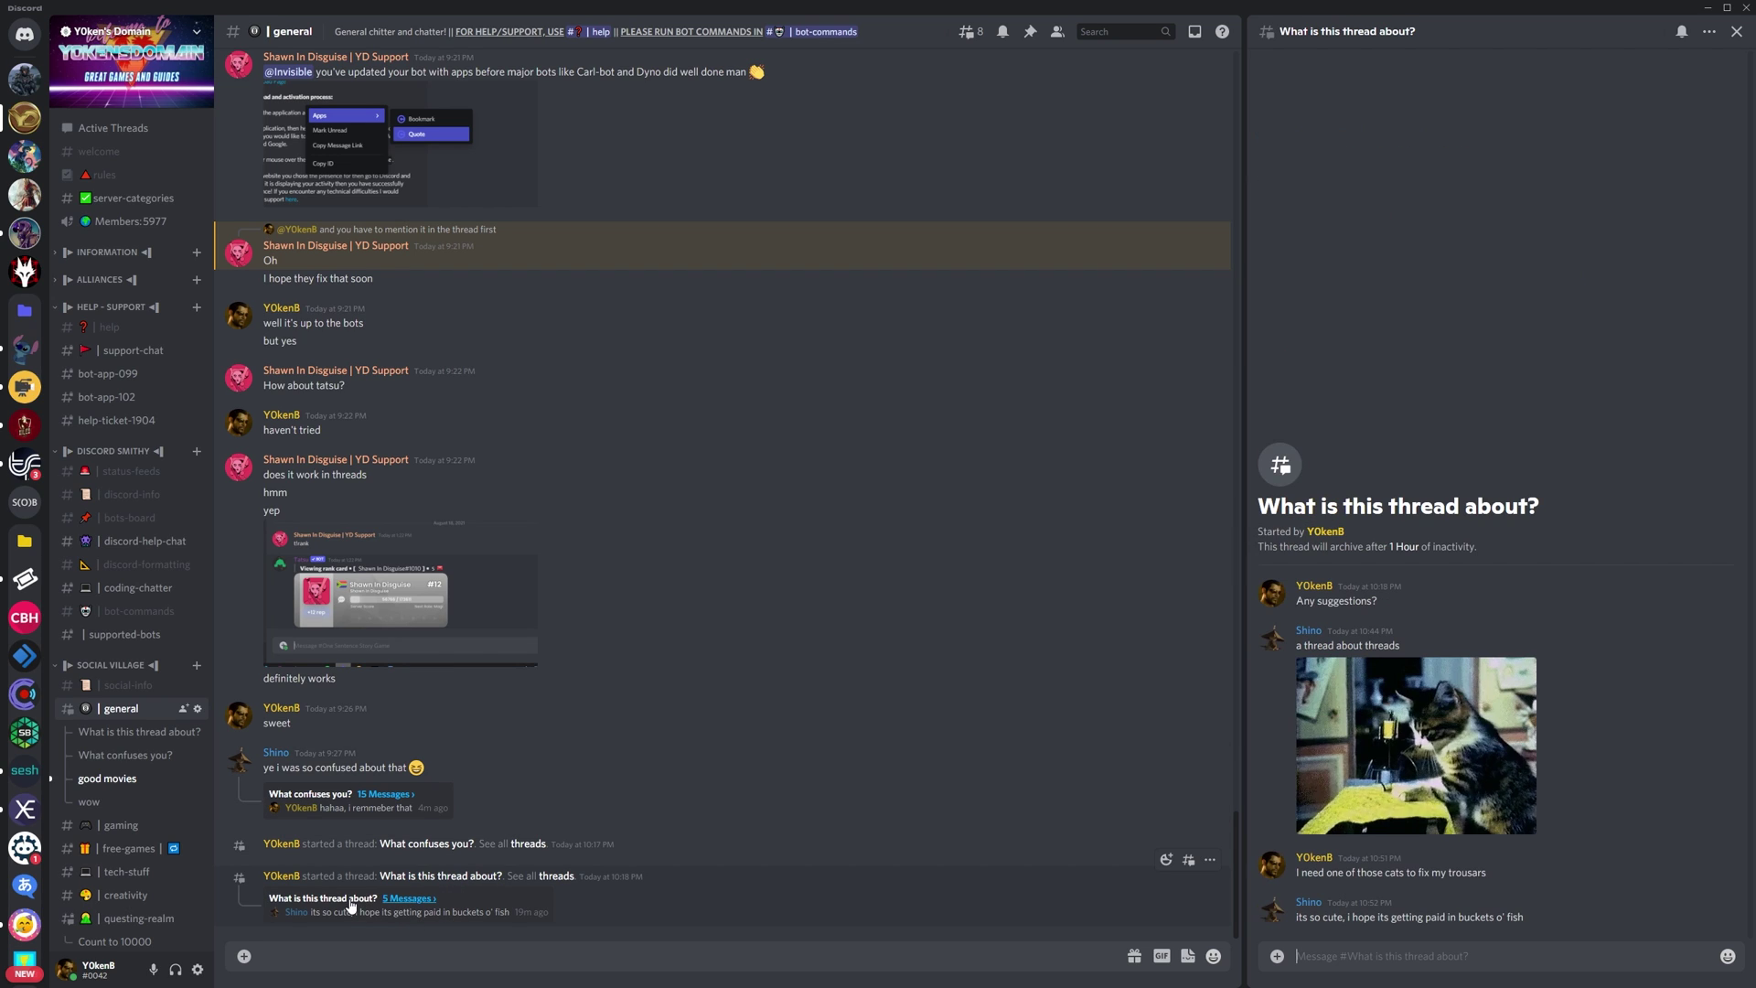
click(334, 805)
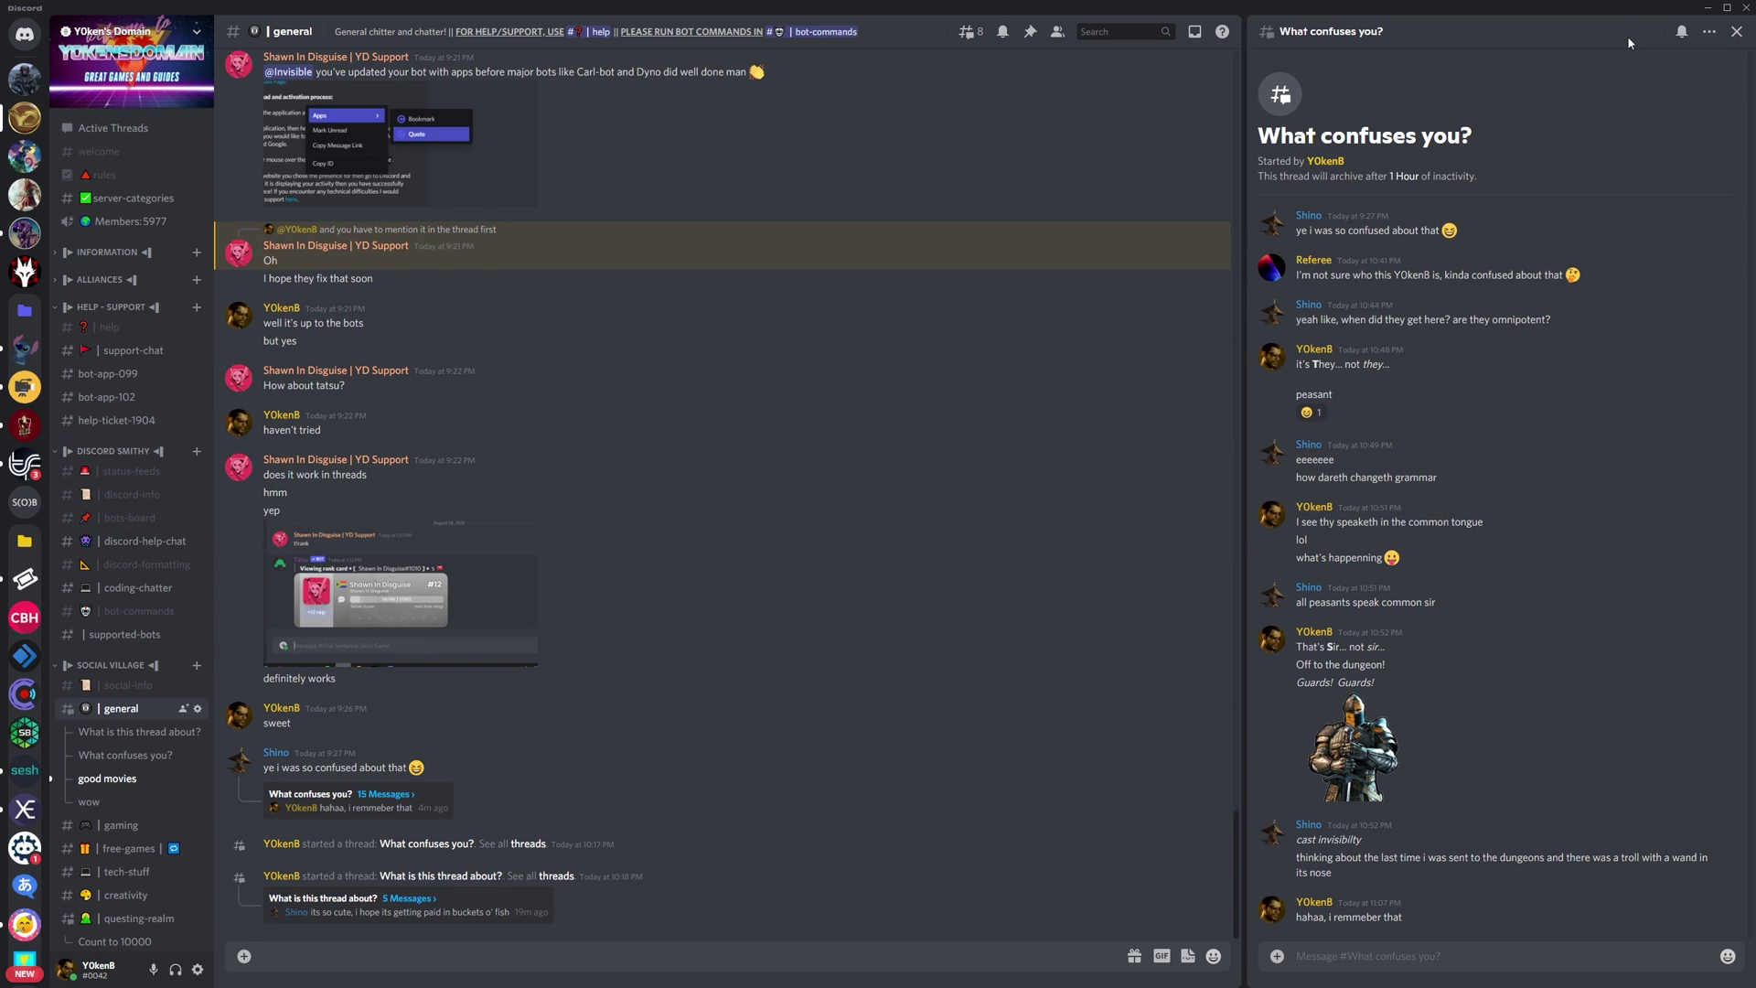
- Expand the "What confuses you?" thread to full view, switch it back to split view beside general, and close it
click(1364, 34)
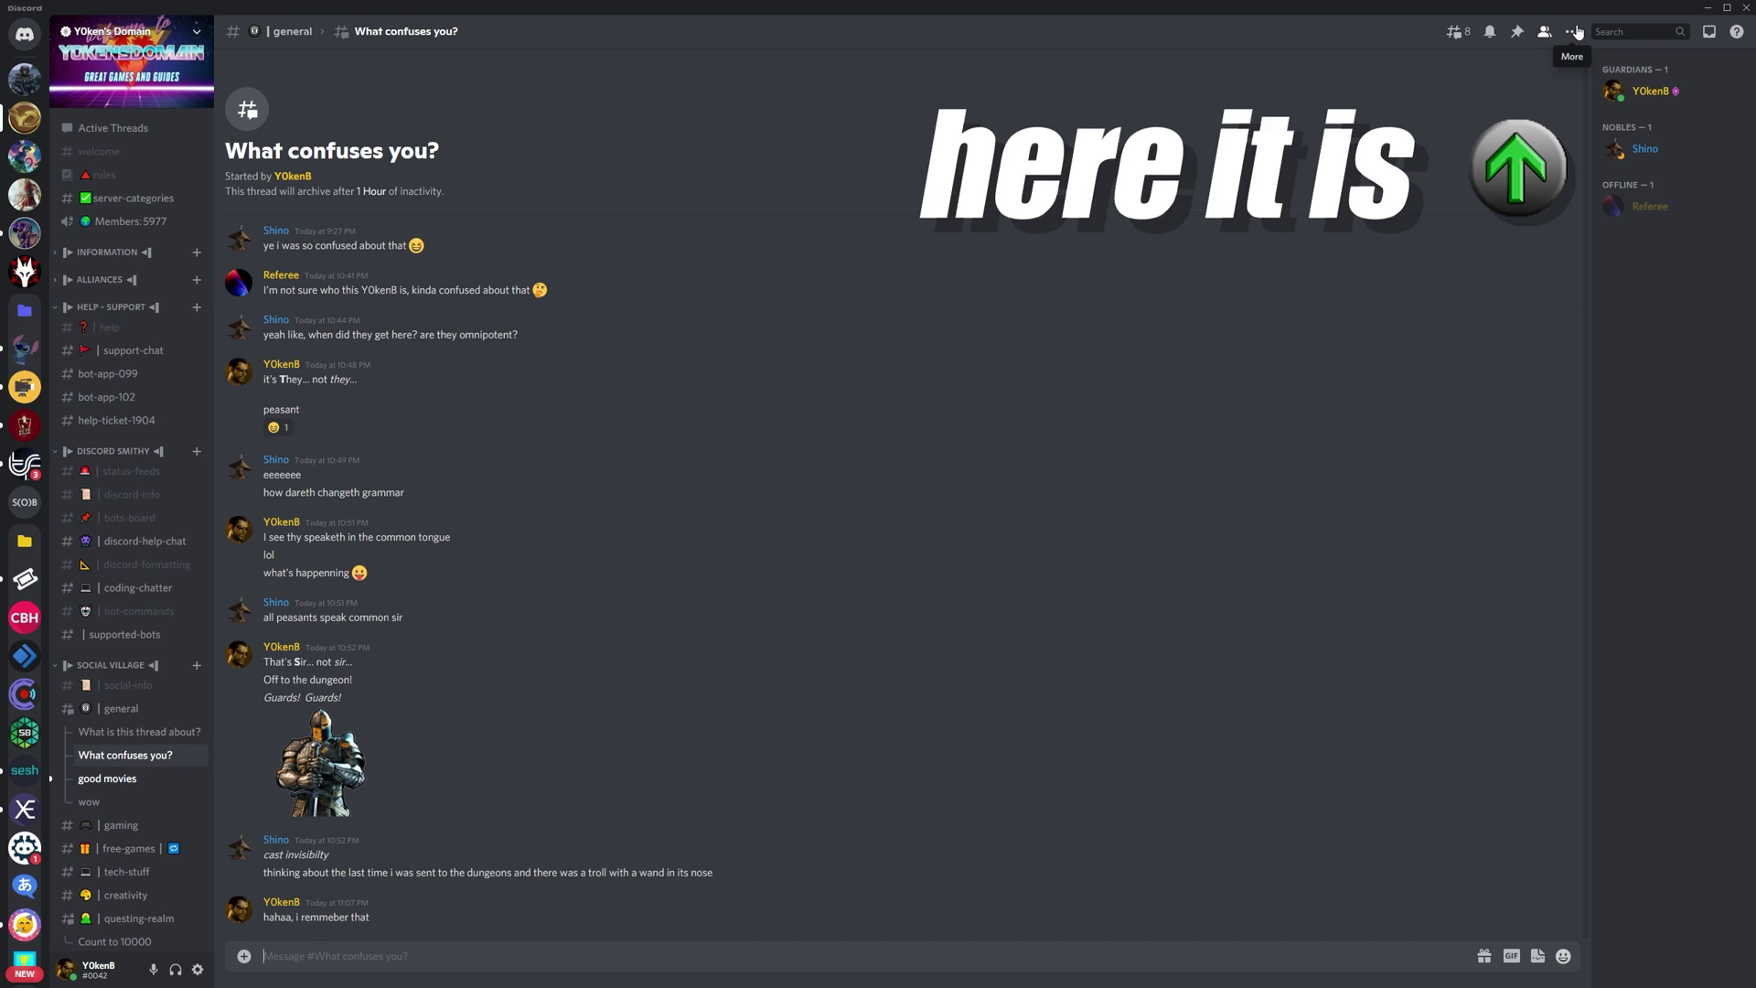
click(1574, 32)
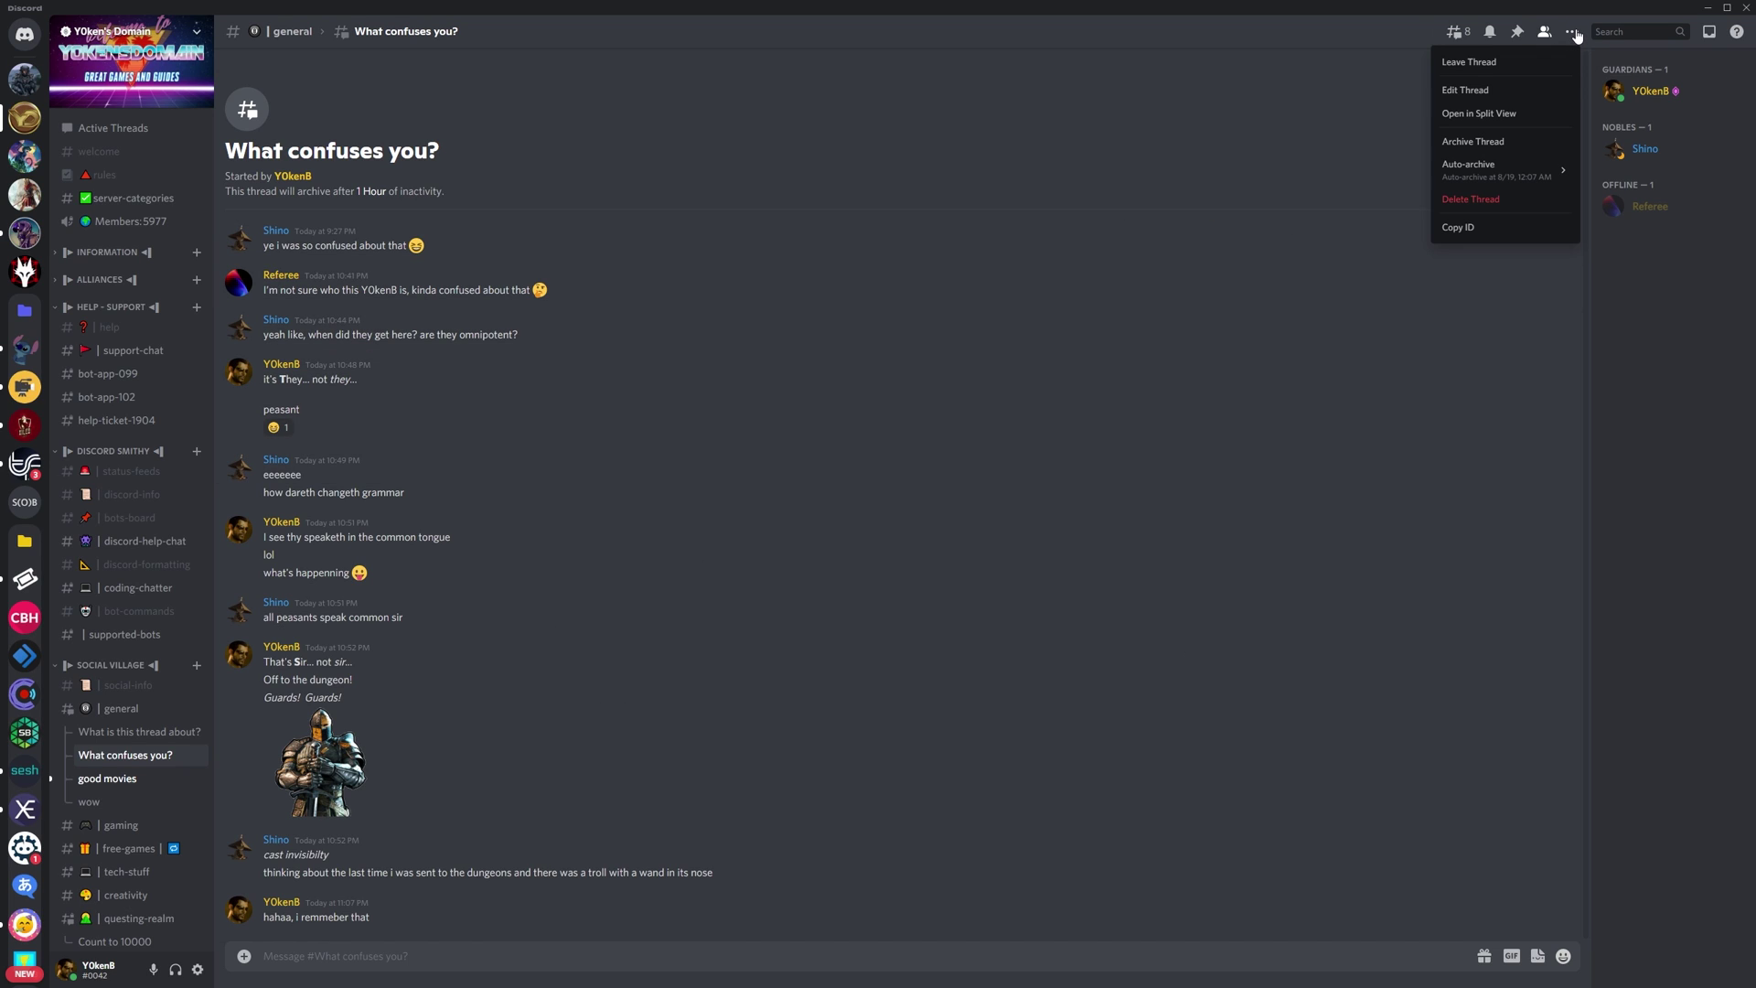
click(1530, 116)
key(Escape)
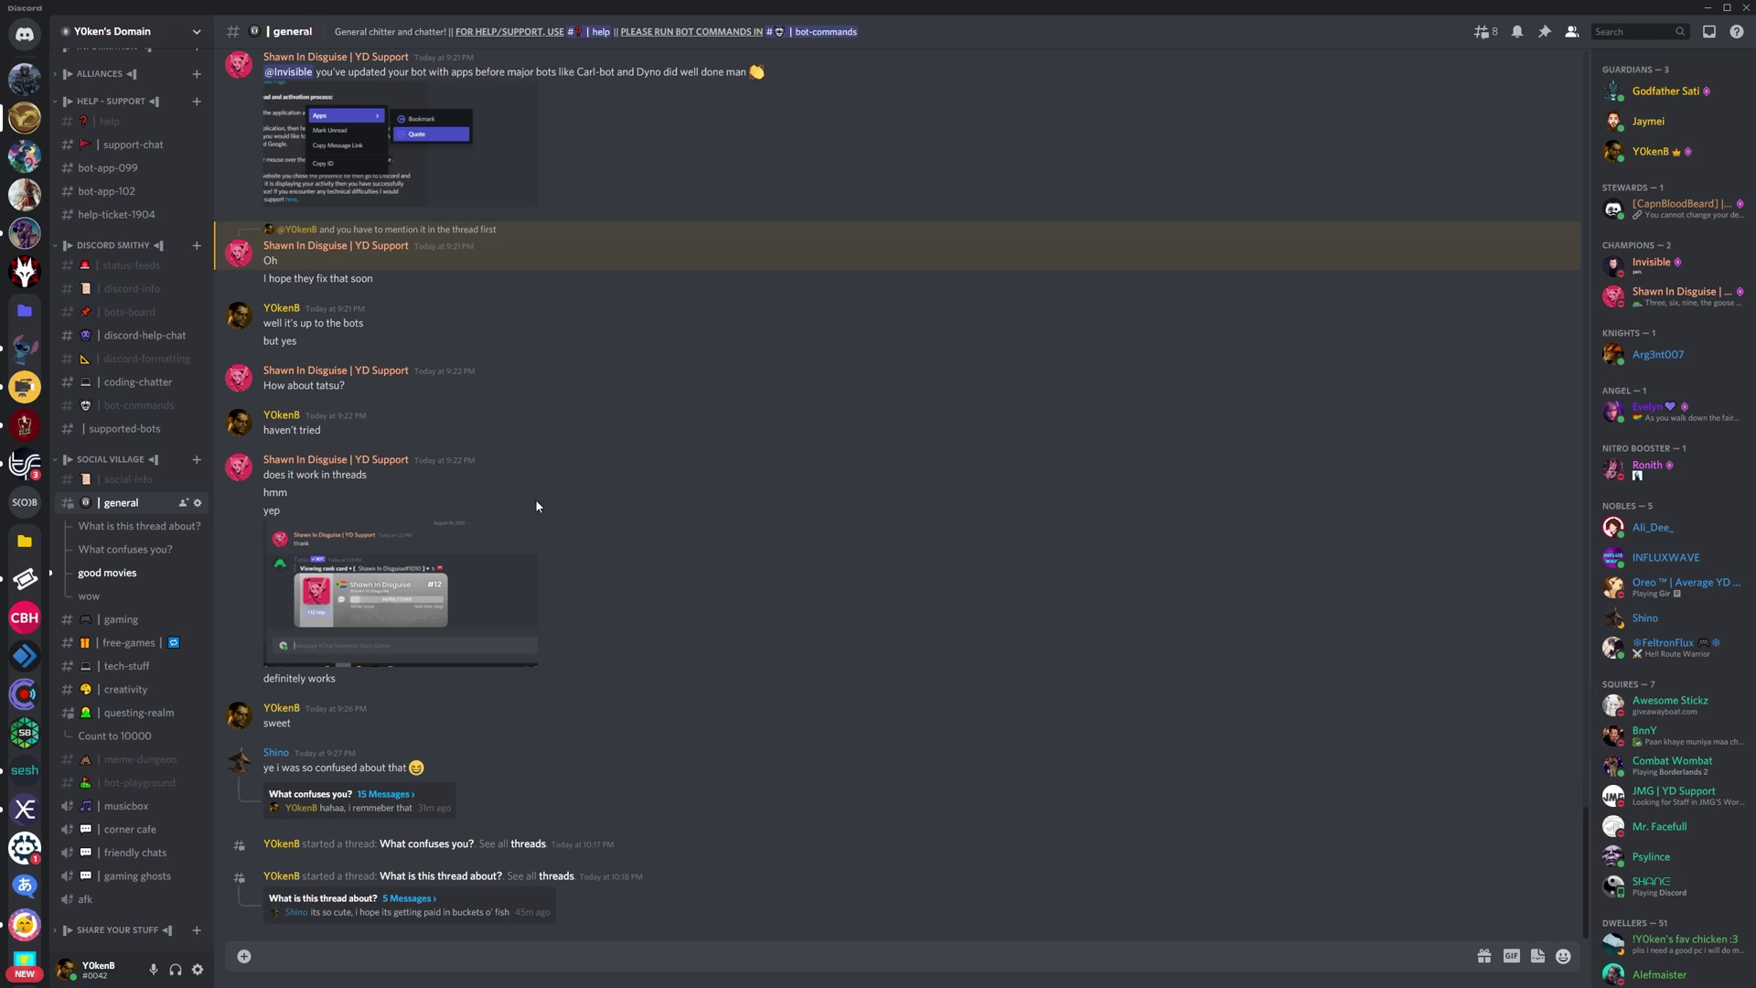
- Open the archived public thread "Threads?! Whats that?" from general's thread list and reactivate it by sending "Reactivated! HAH!"
mouse_move(110, 506)
click(1483, 34)
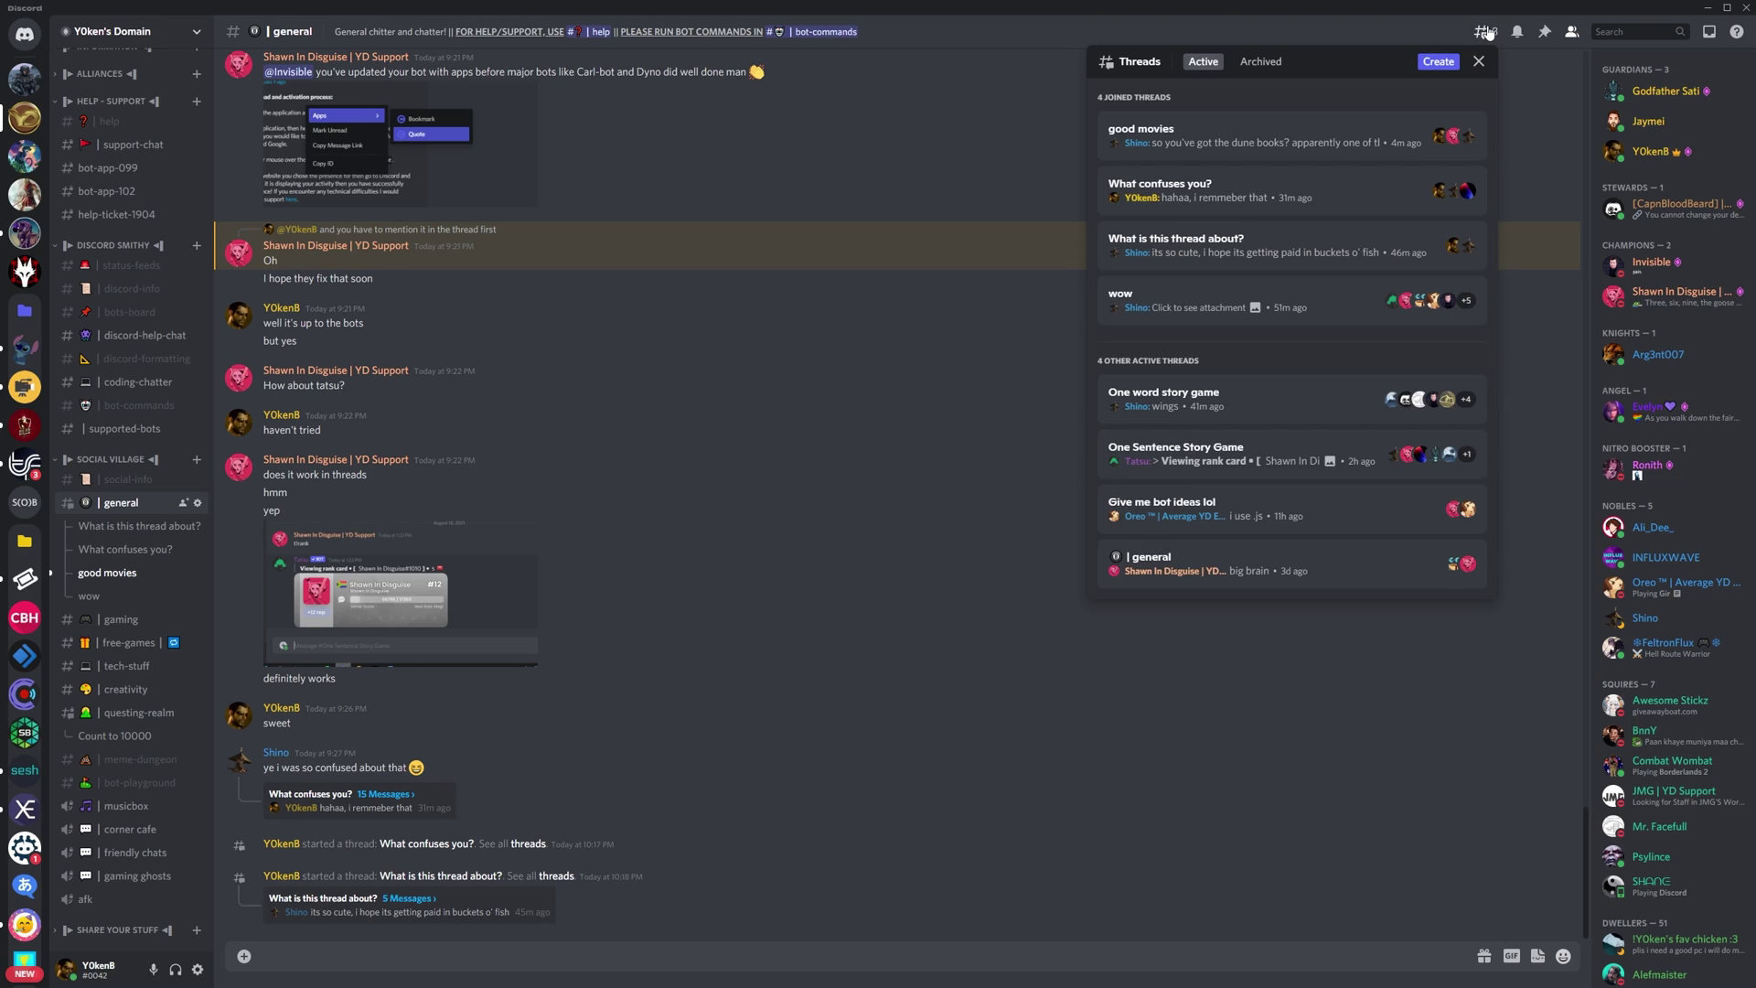
click(1266, 73)
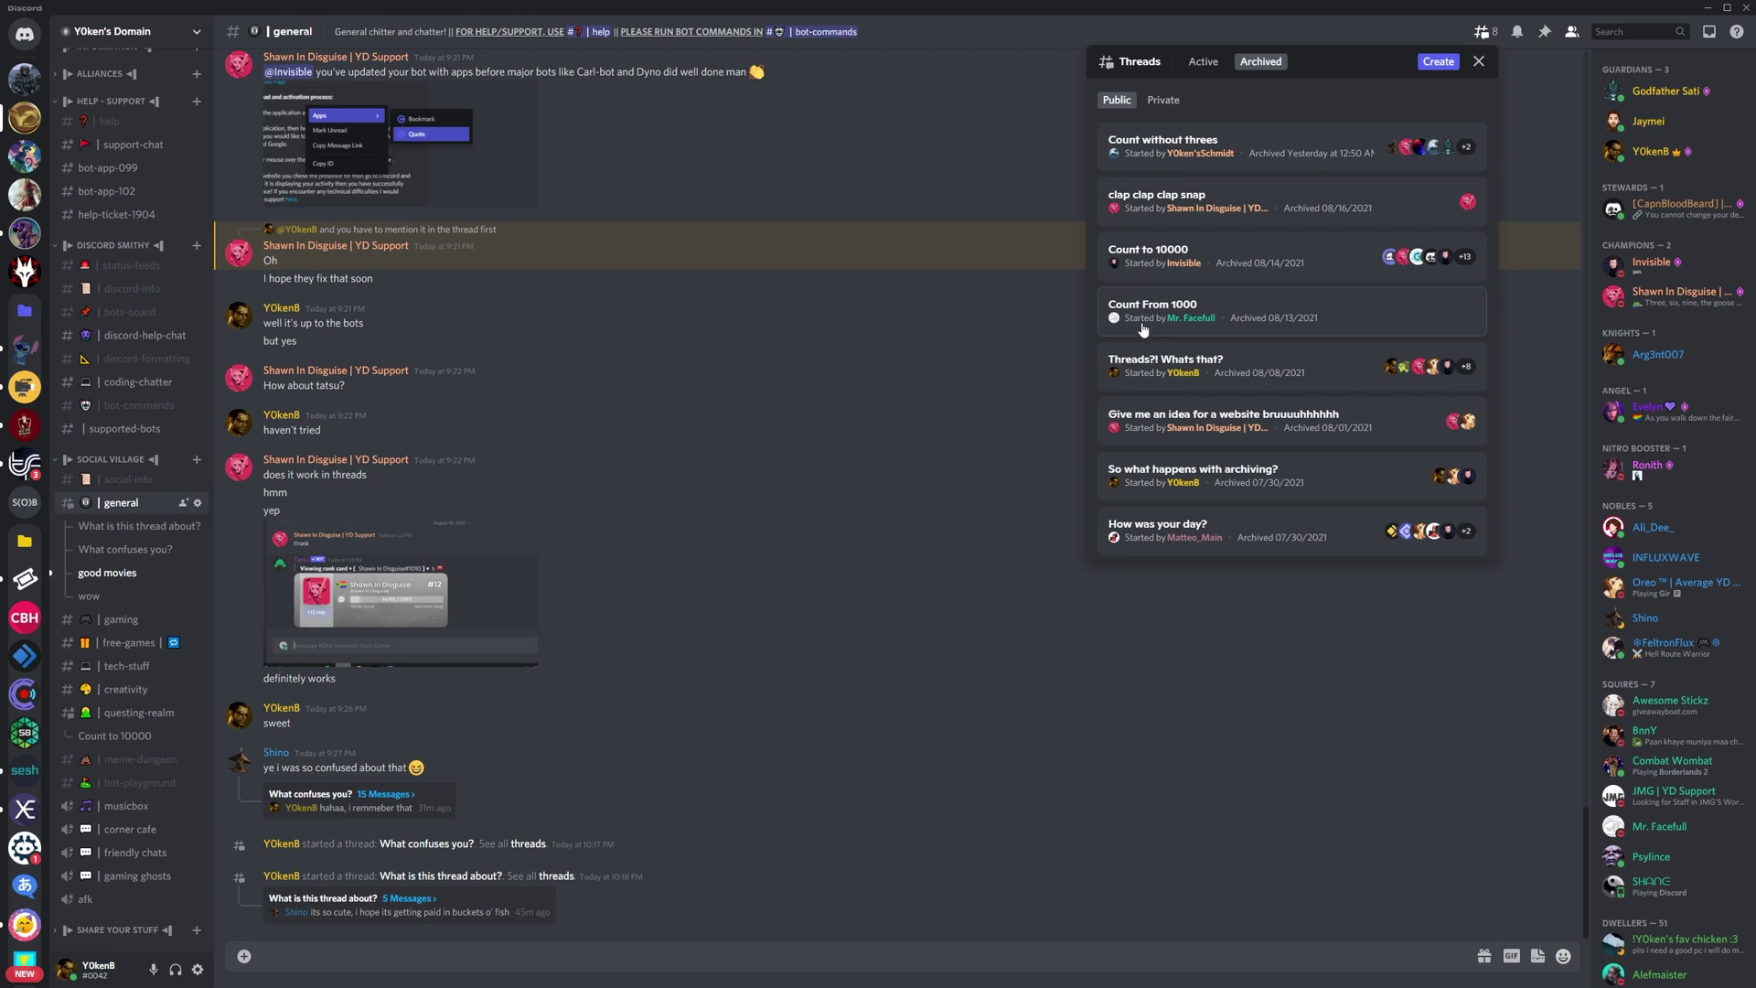
click(1142, 363)
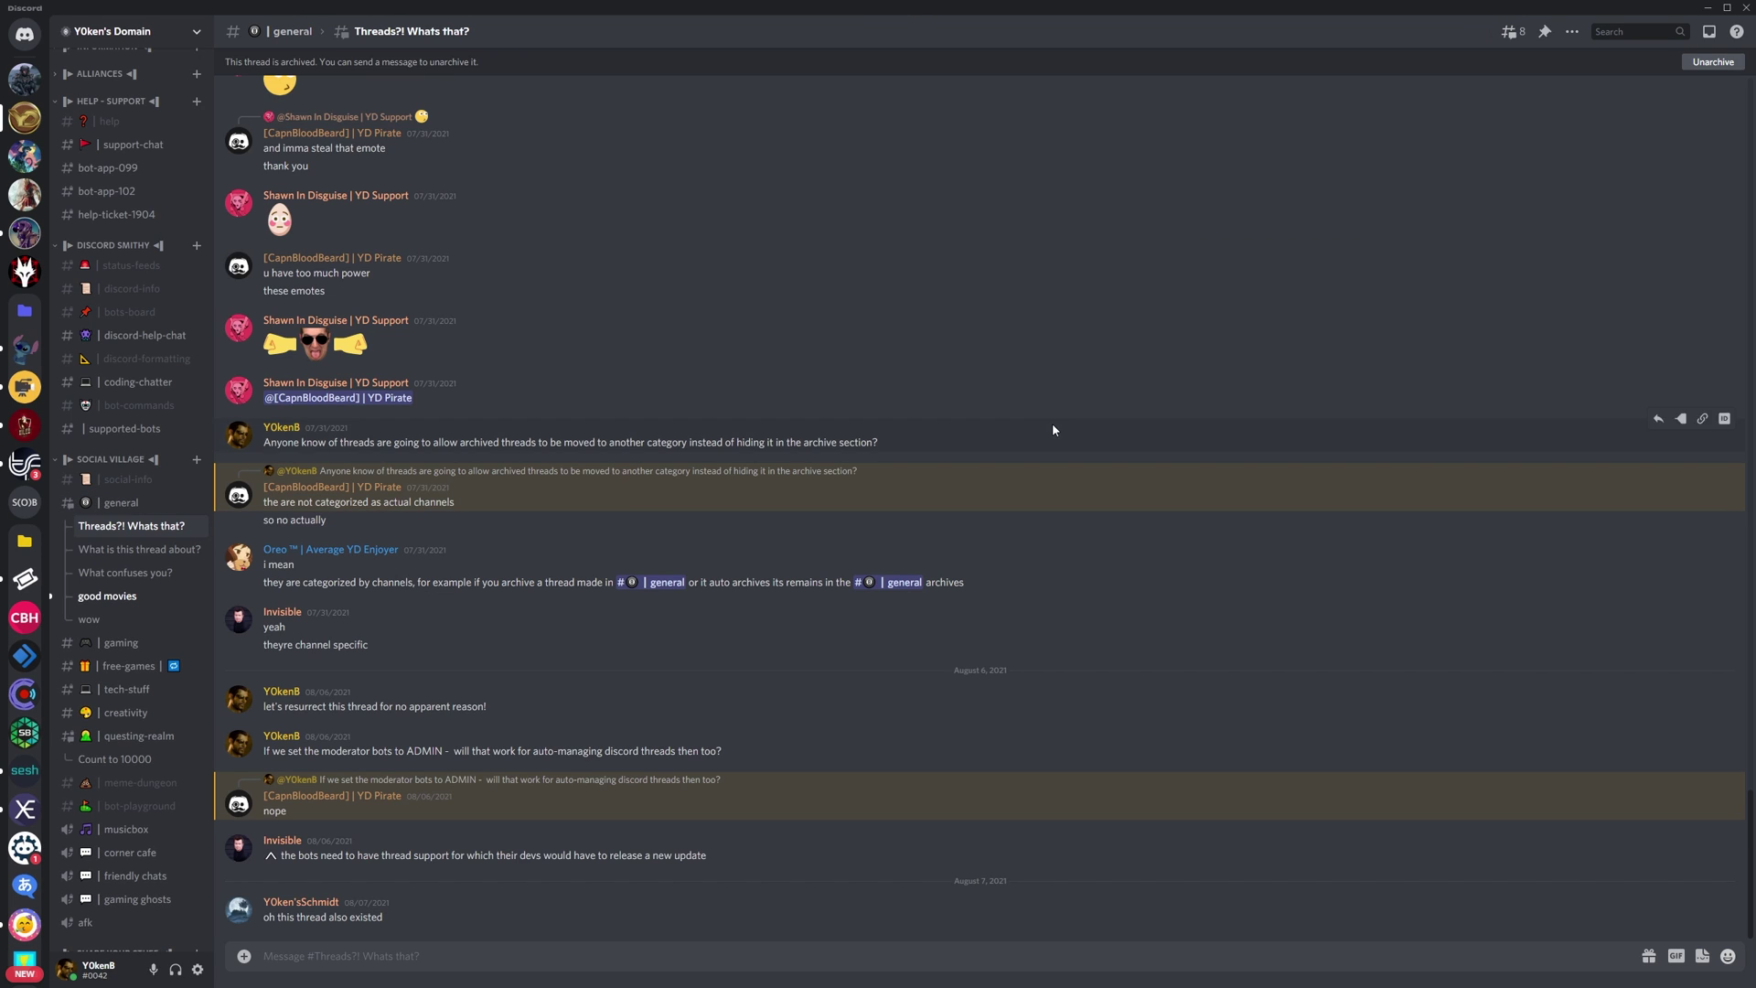
text(Reactivated! HAH!)
key(Return)
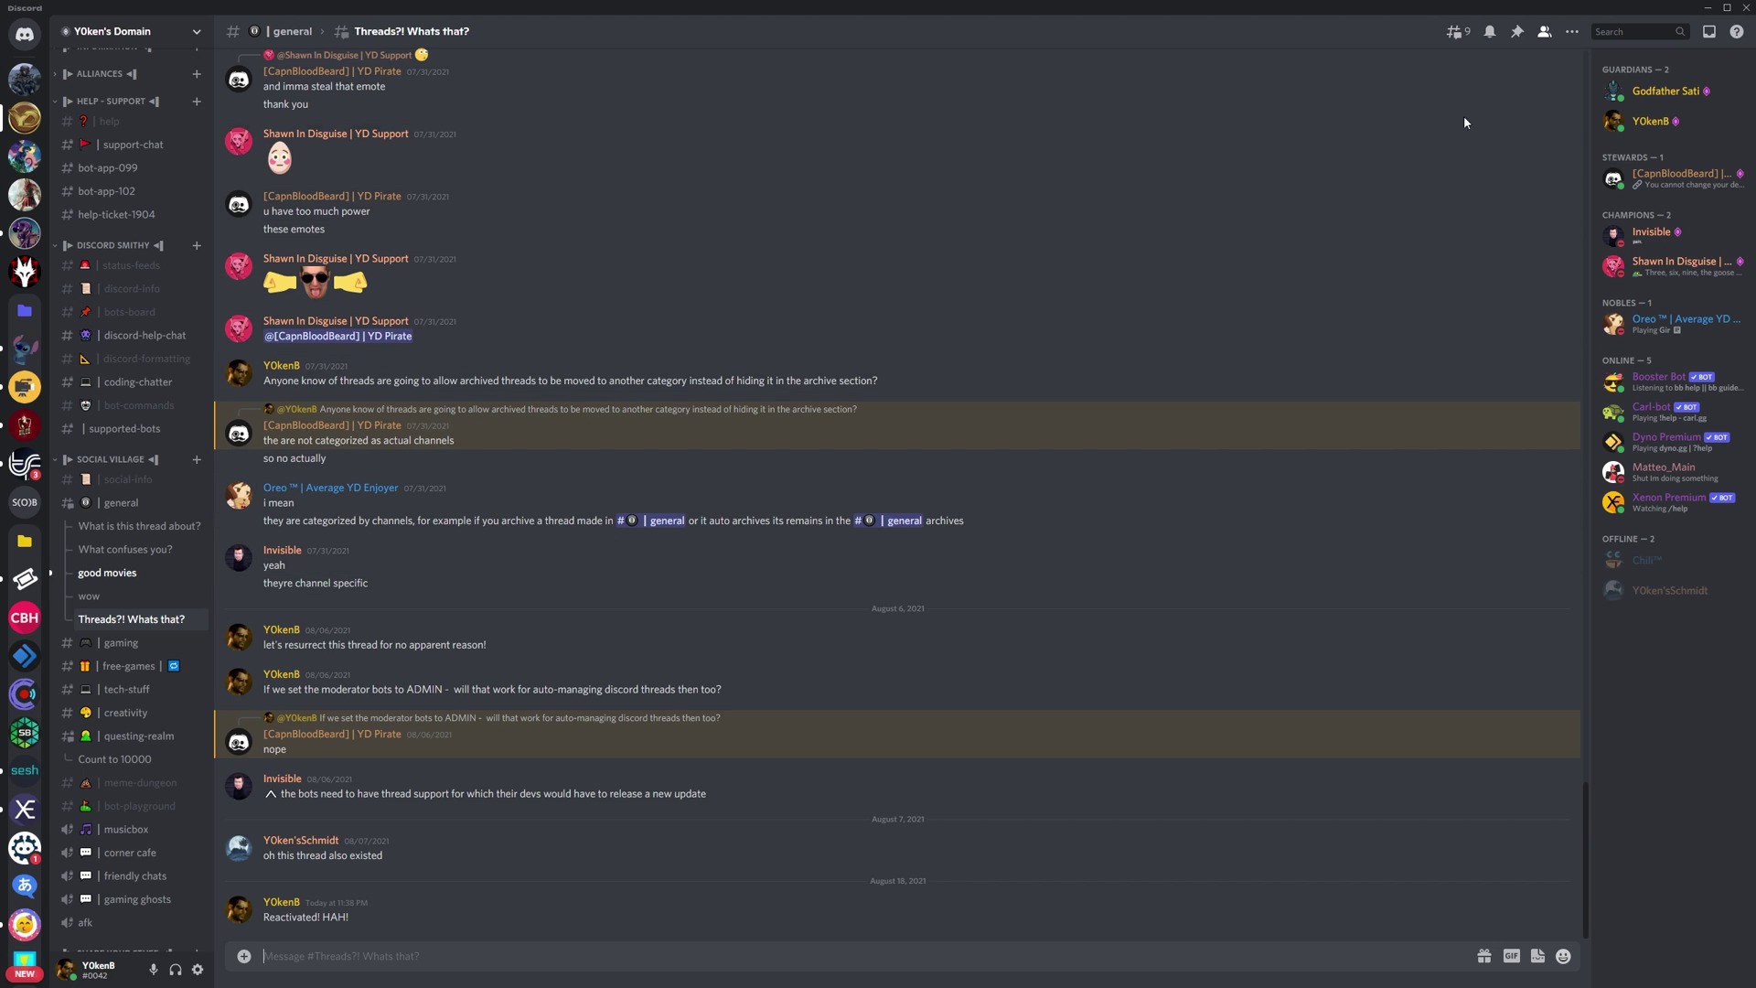
- Open the "Threads?! Whats that?" thread in split view beside general
click(1573, 32)
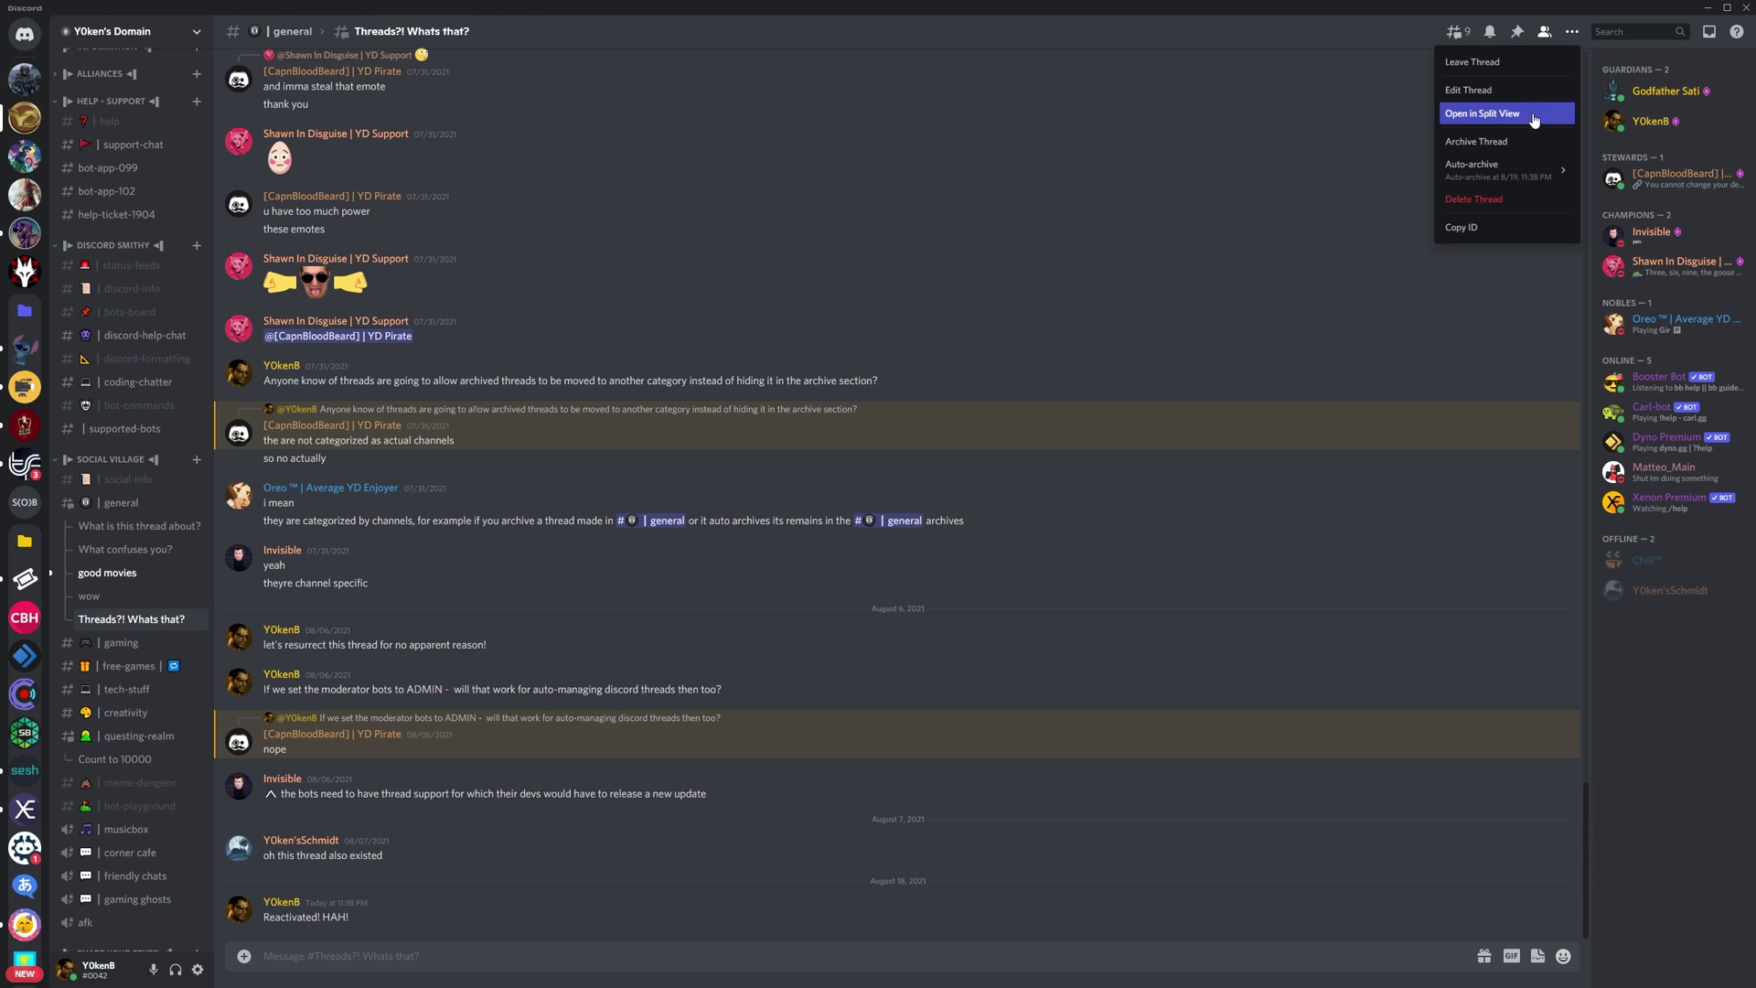
click(1533, 116)
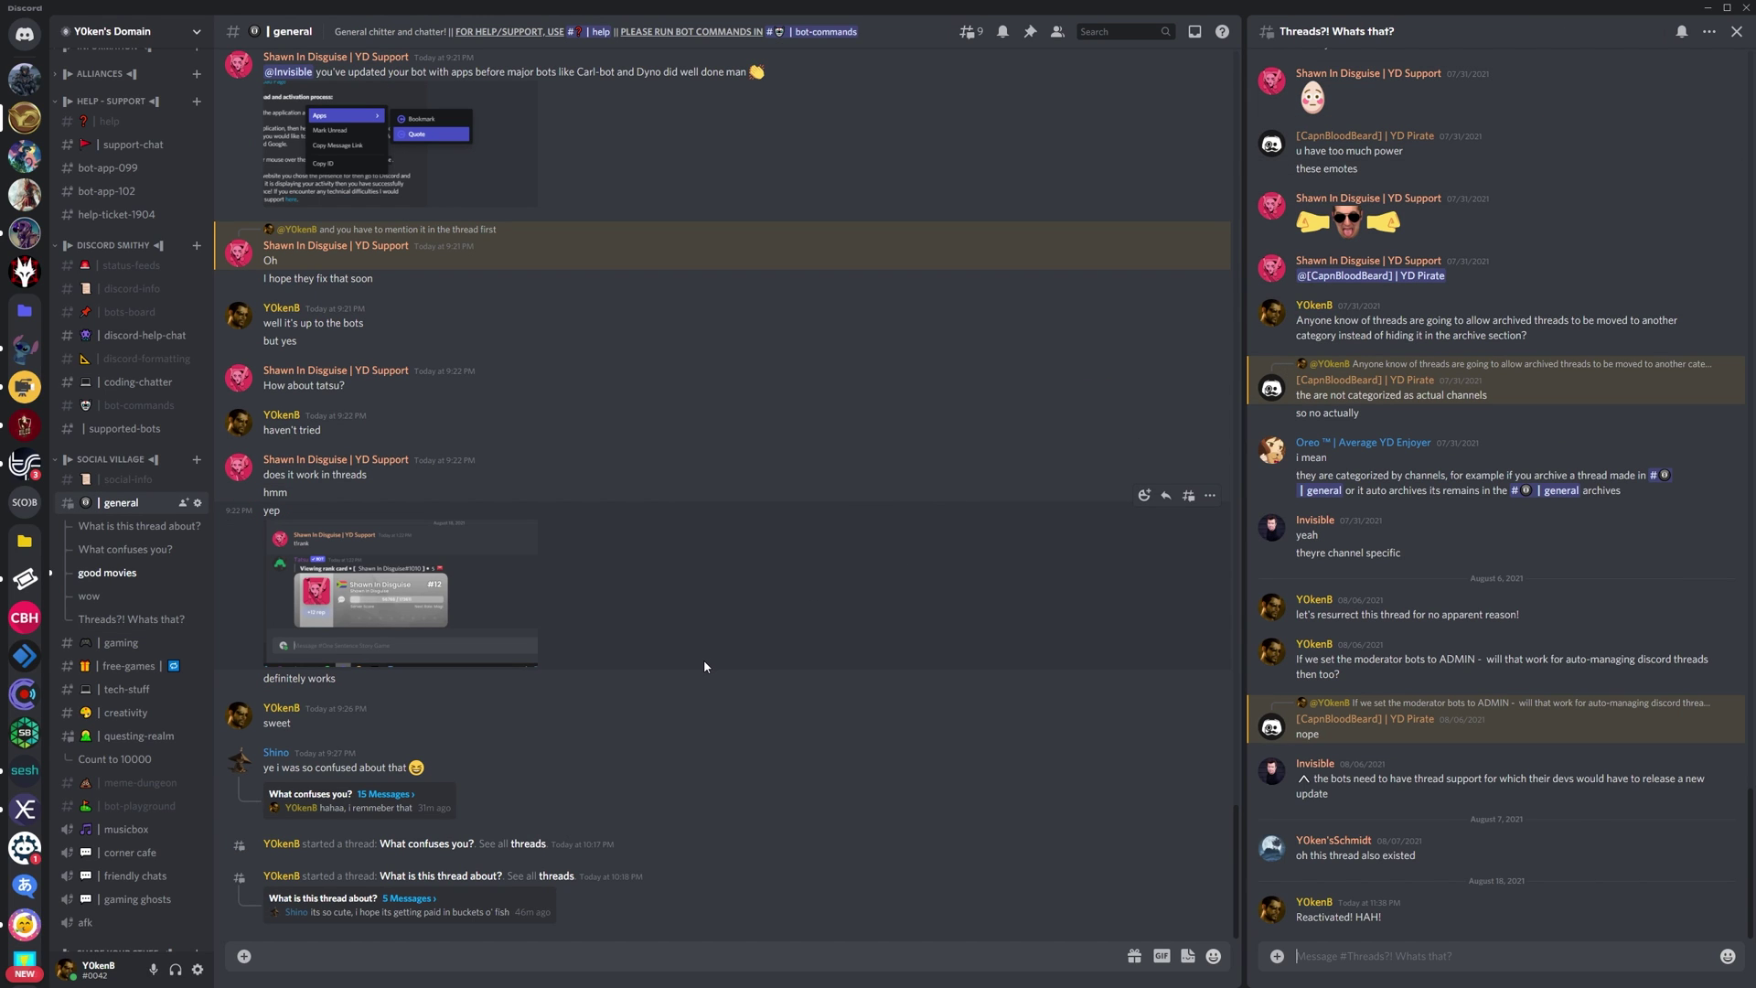
- Look through the conversation in the "good movies" thread and return to the general channel
click(118, 580)
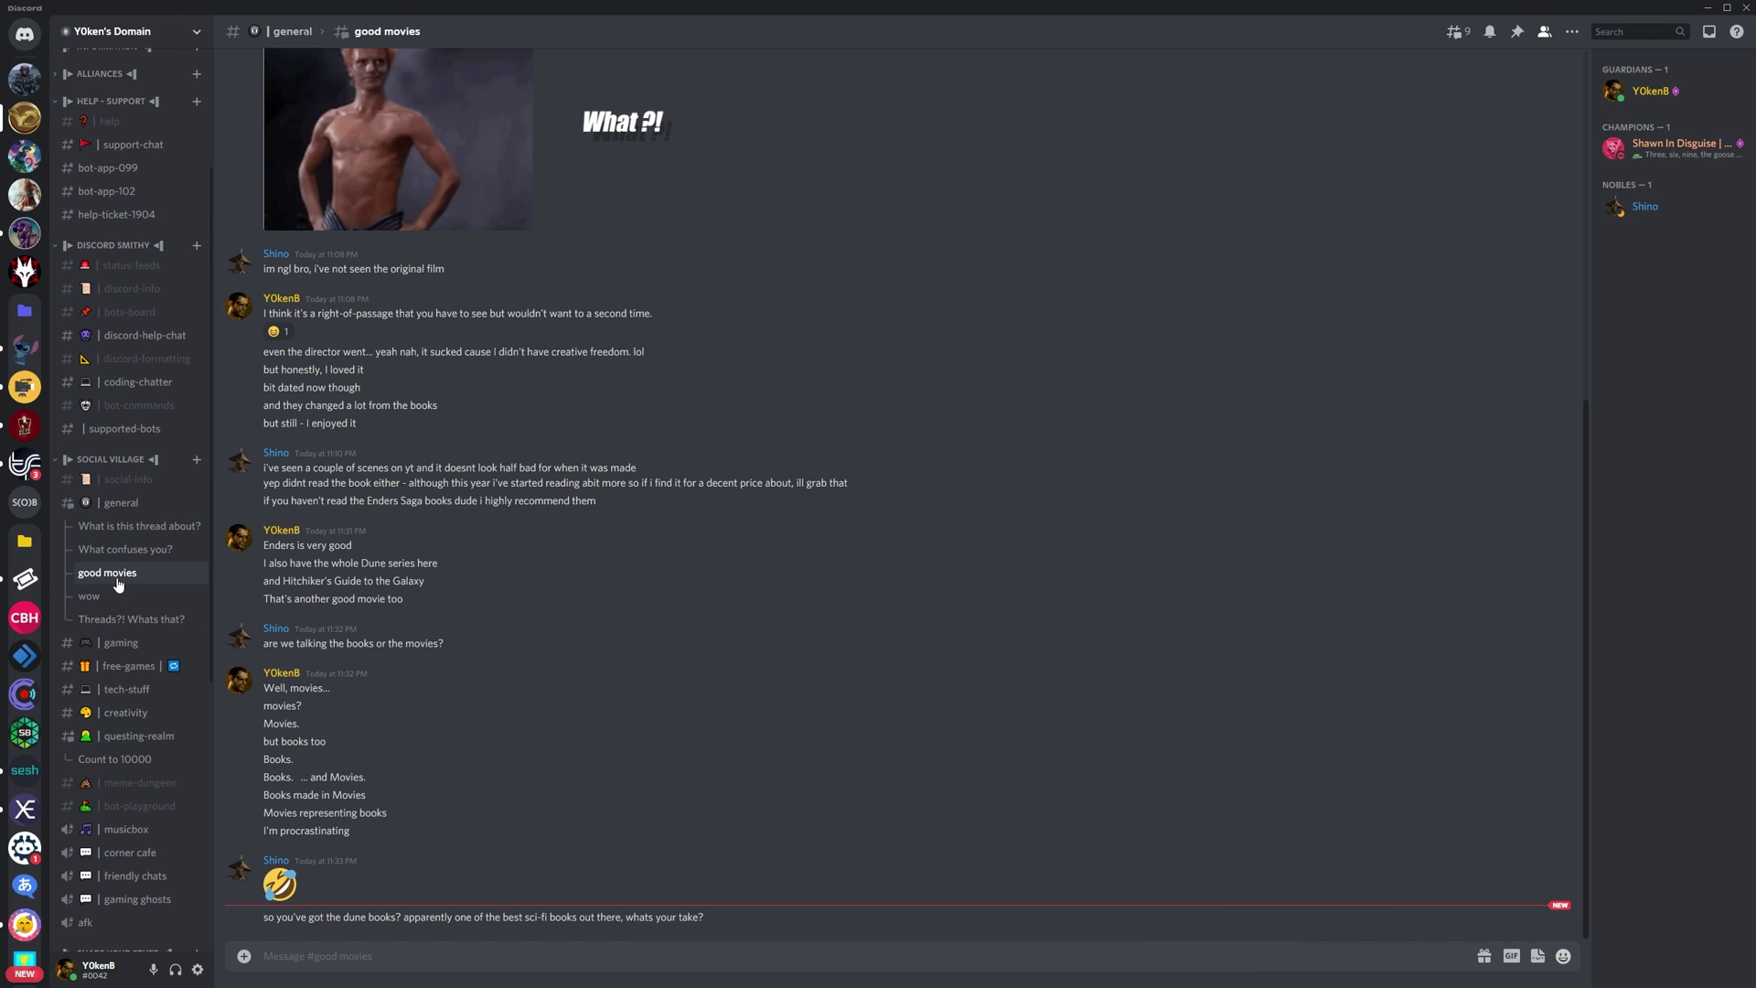
scroll(512, 590, up, 3)
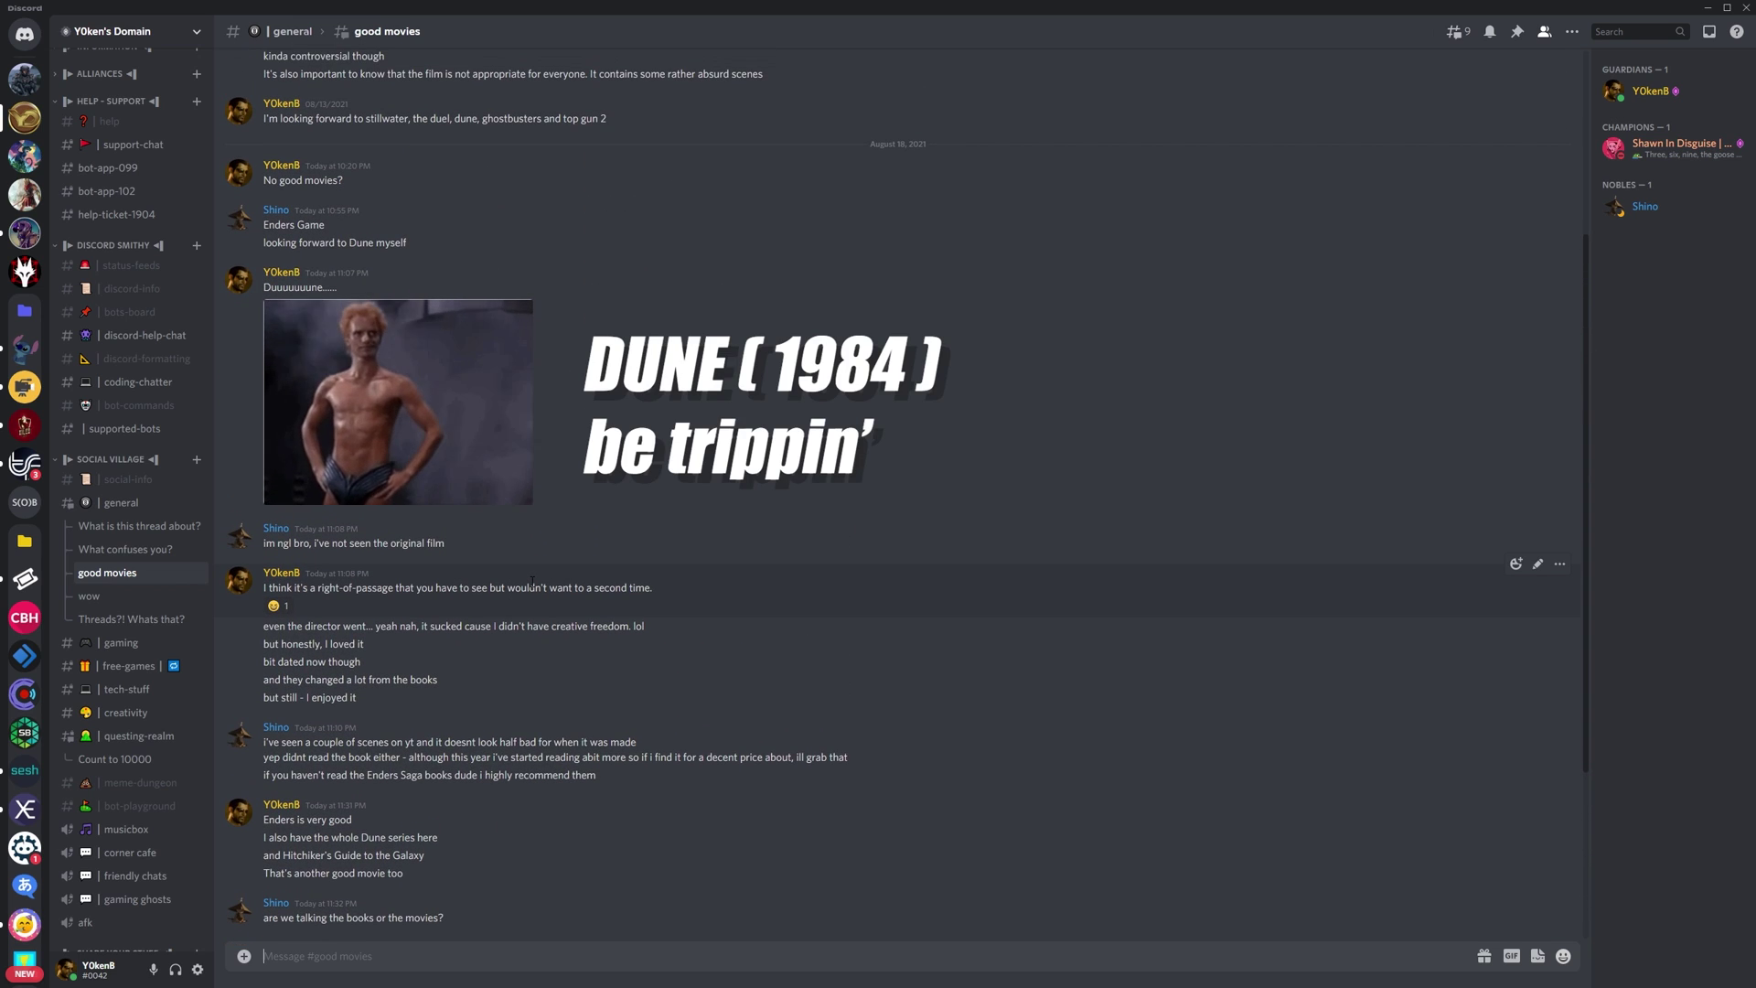
scroll(295, 596, down, 3)
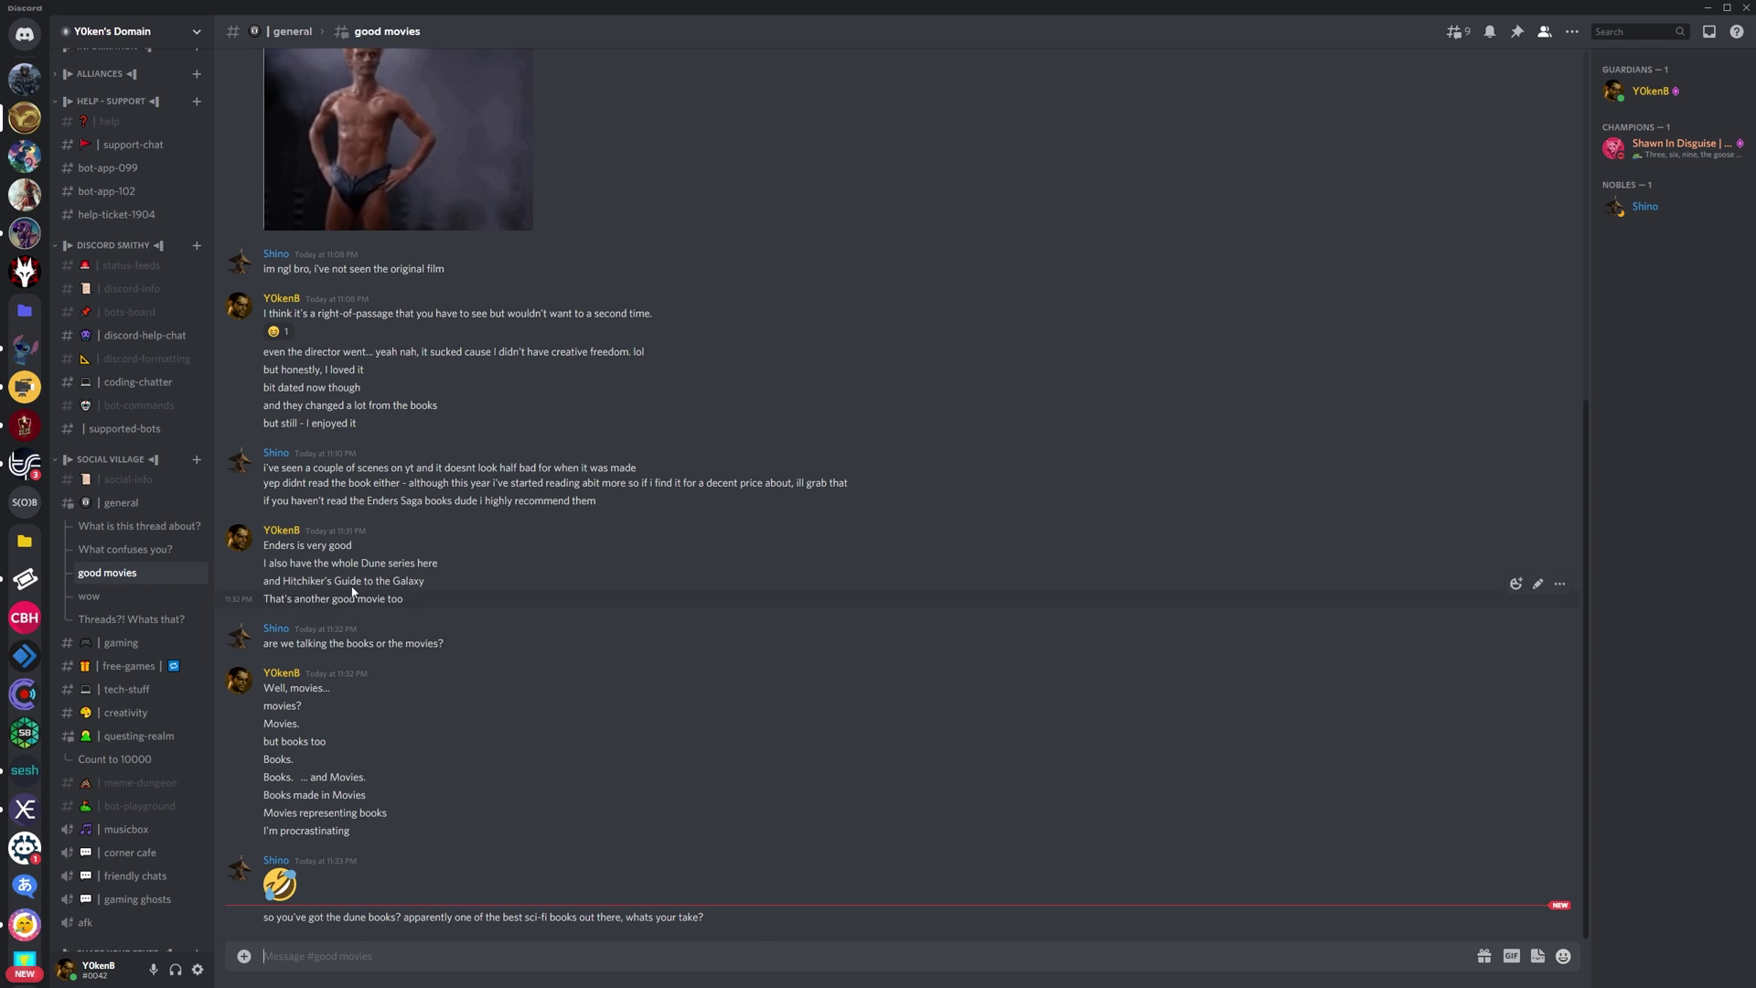
click(128, 508)
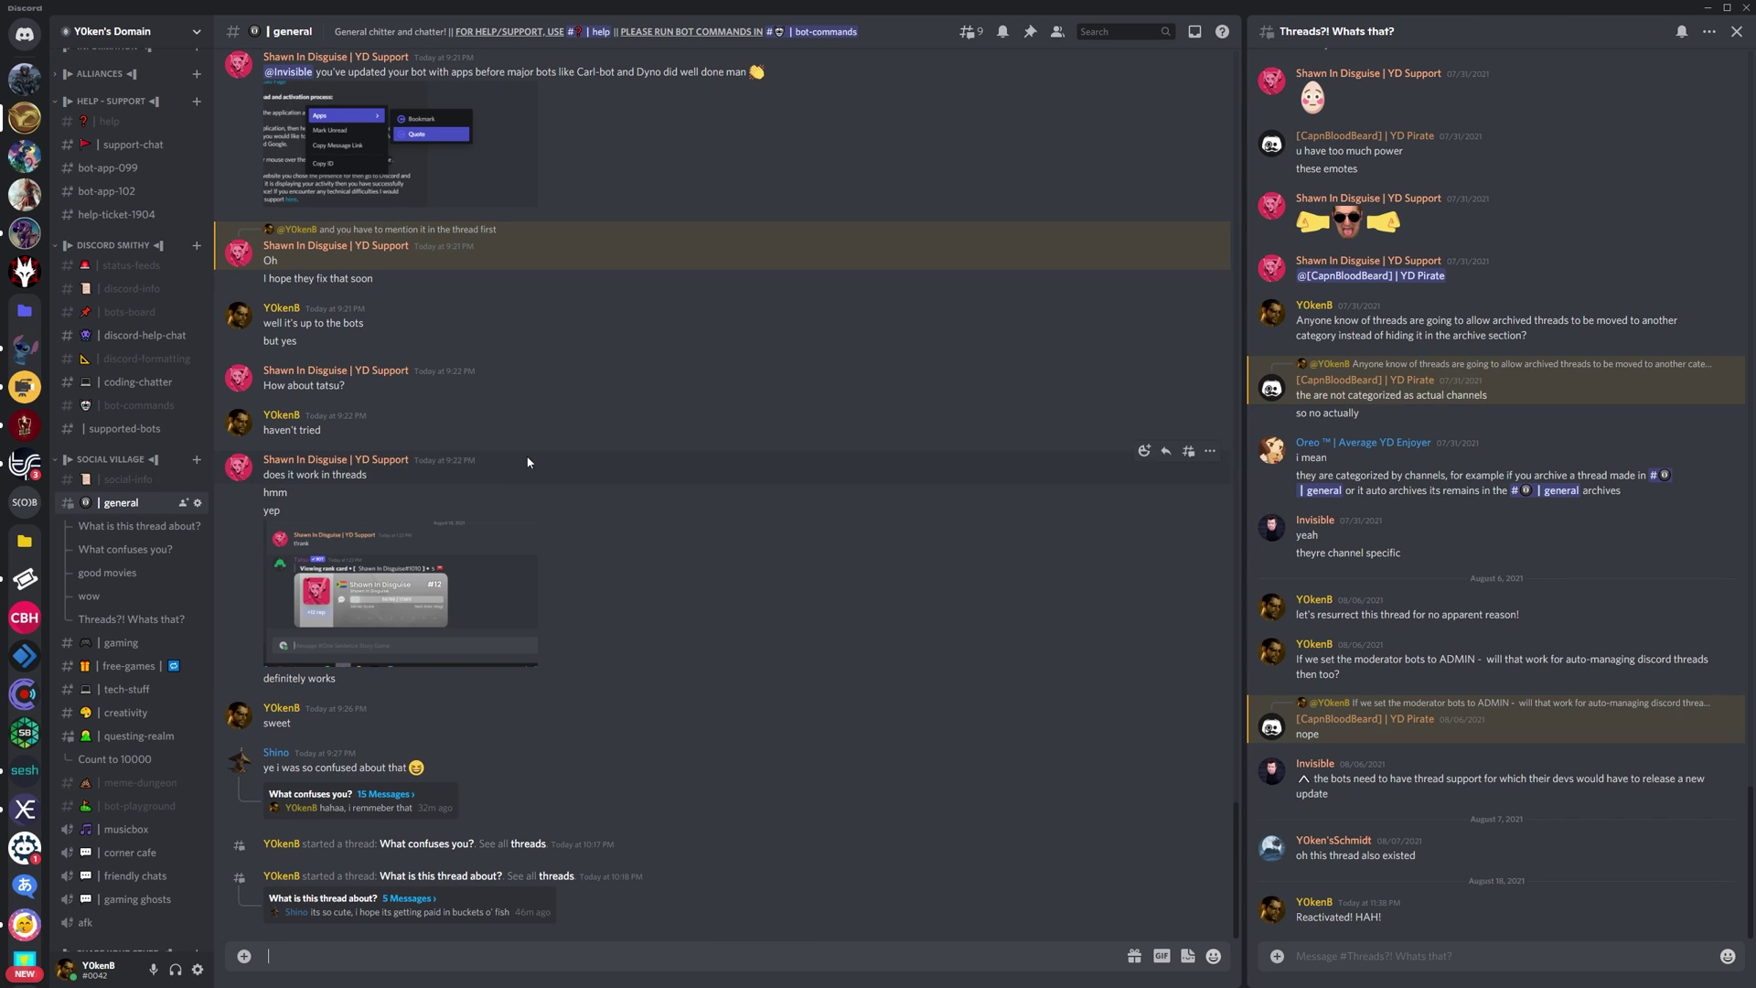